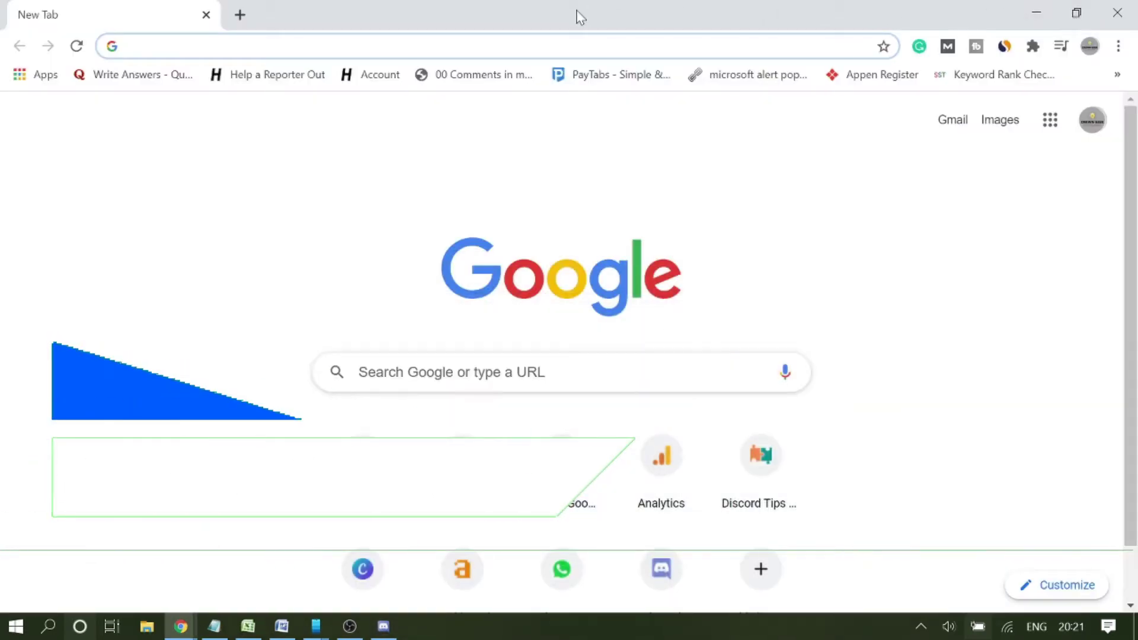
# Step: Go to betterdiscord.net and download BandagedBD_Windows.exe from the GitHub releases page
pyautogui.write('better')
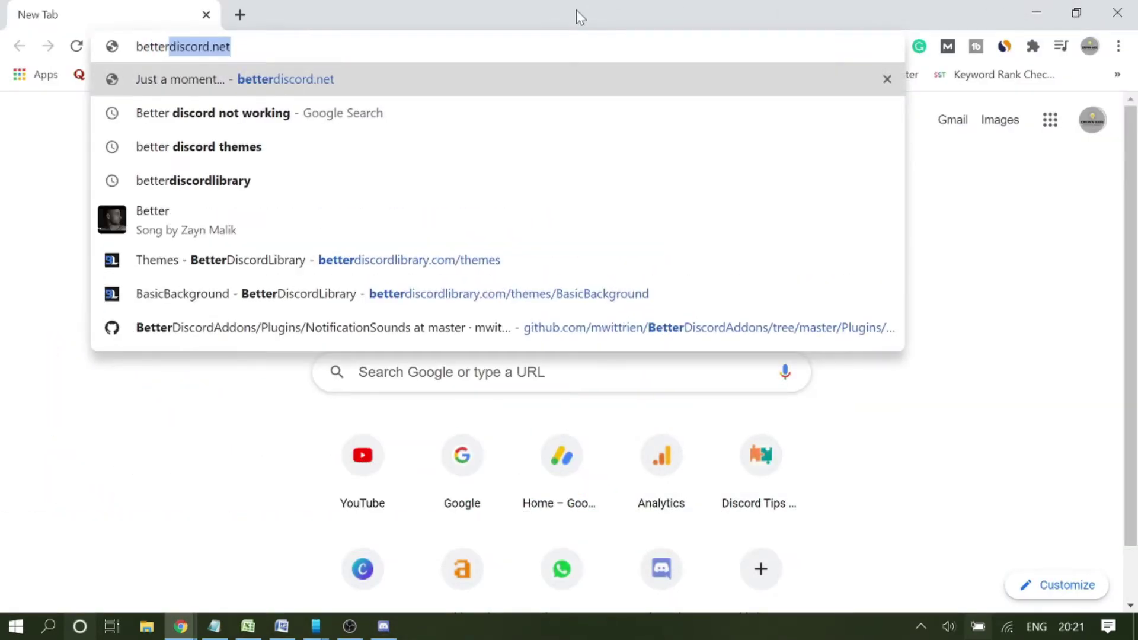
pyautogui.press('Return')
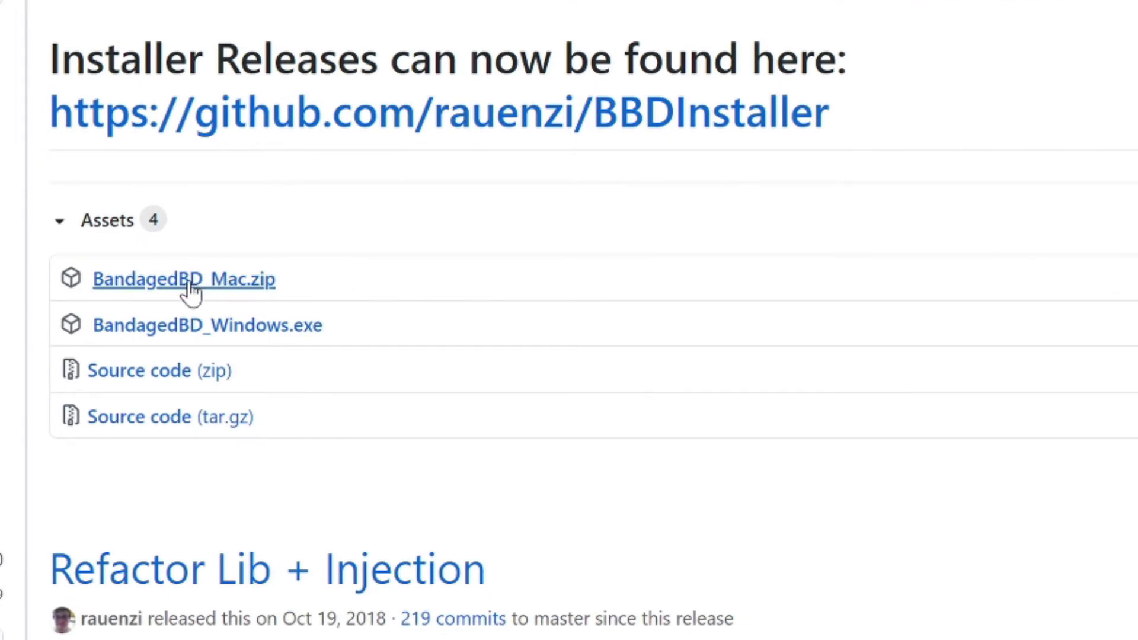
pyautogui.click(249, 330)
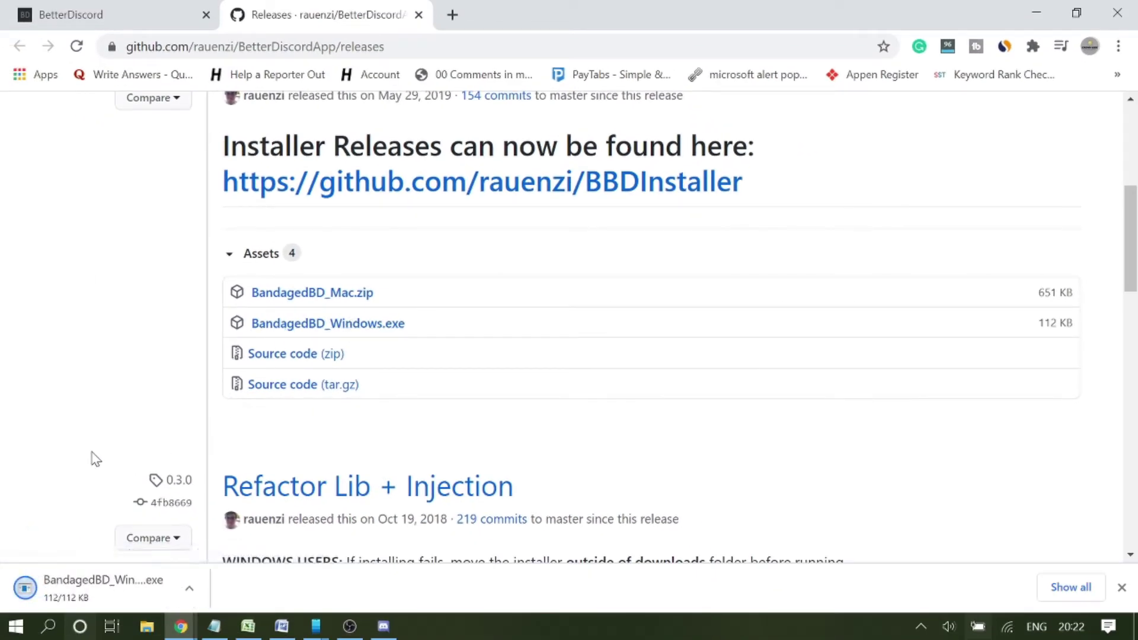
# Step: Run the downloaded BandagedBD installer despite the unverified publisher and accept downloading the newer version v1.0.5
pyautogui.click(101, 589)
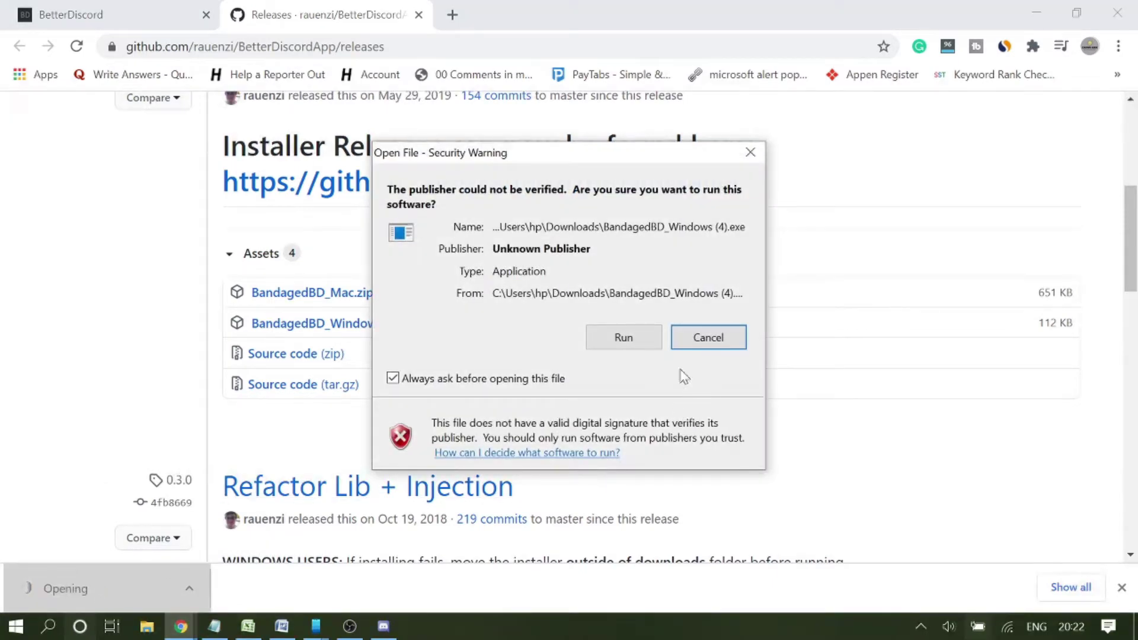
pyautogui.click(621, 337)
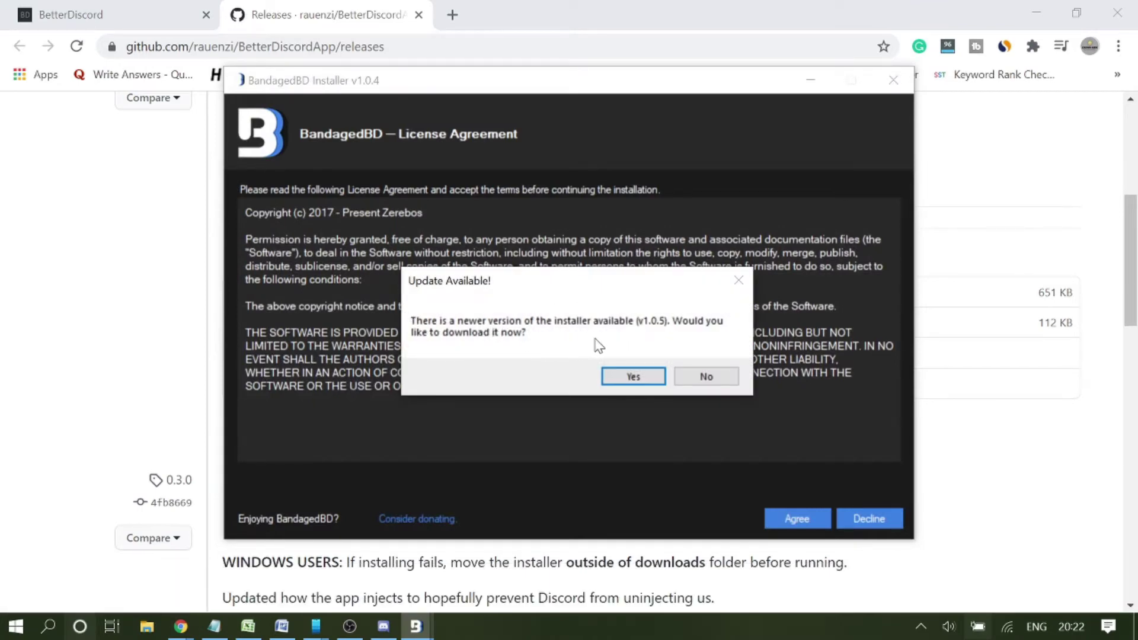
pyautogui.click(652, 379)
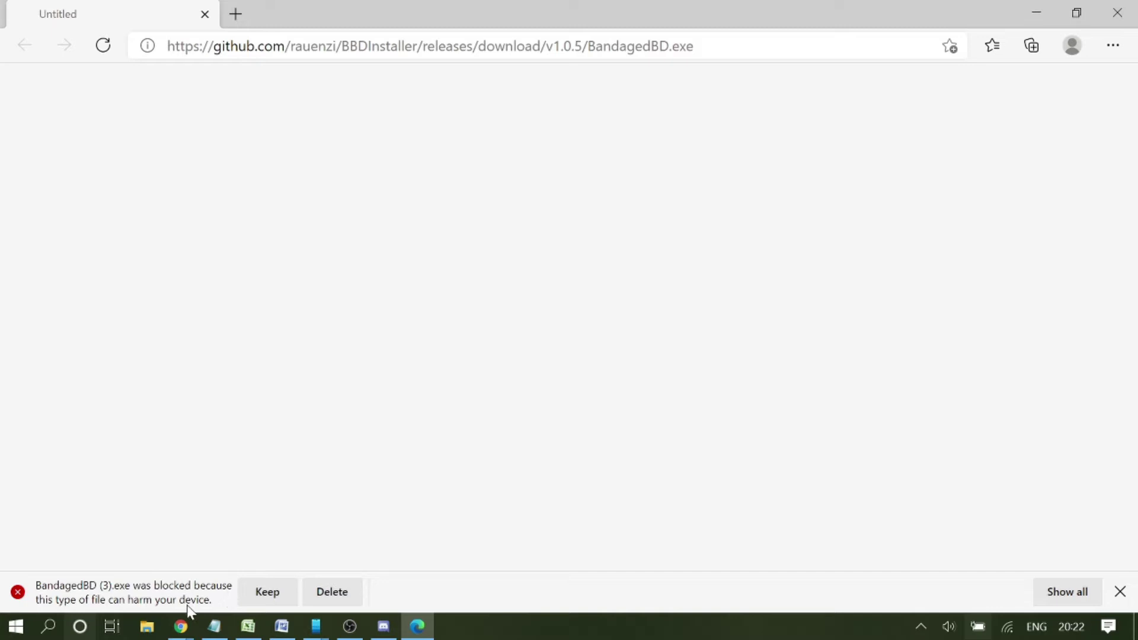
# Step: Keep and run the blocked BandagedBD (3).exe download, and install BandagedBD to Discord Stable after agreeing to the license
pyautogui.click(265, 597)
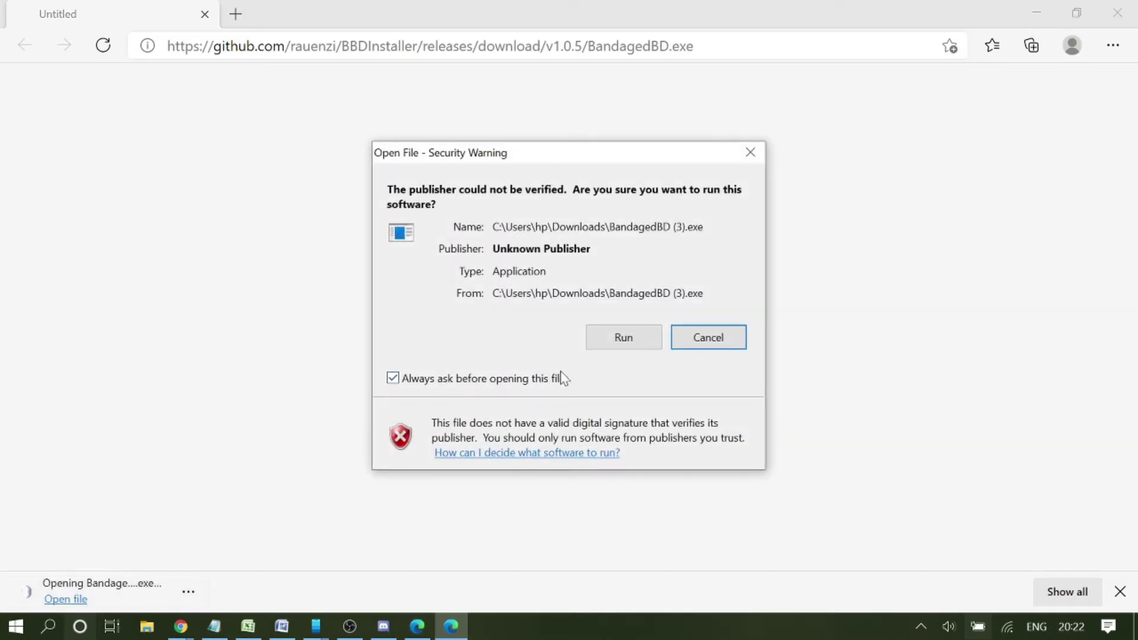
pyautogui.click(607, 345)
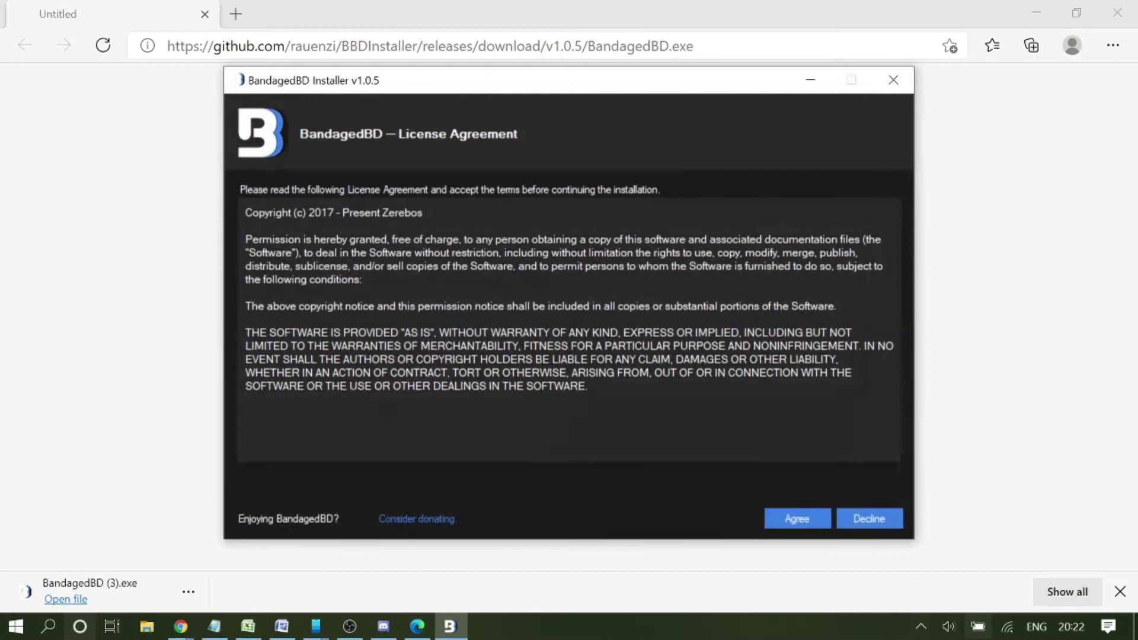
pyautogui.click(802, 522)
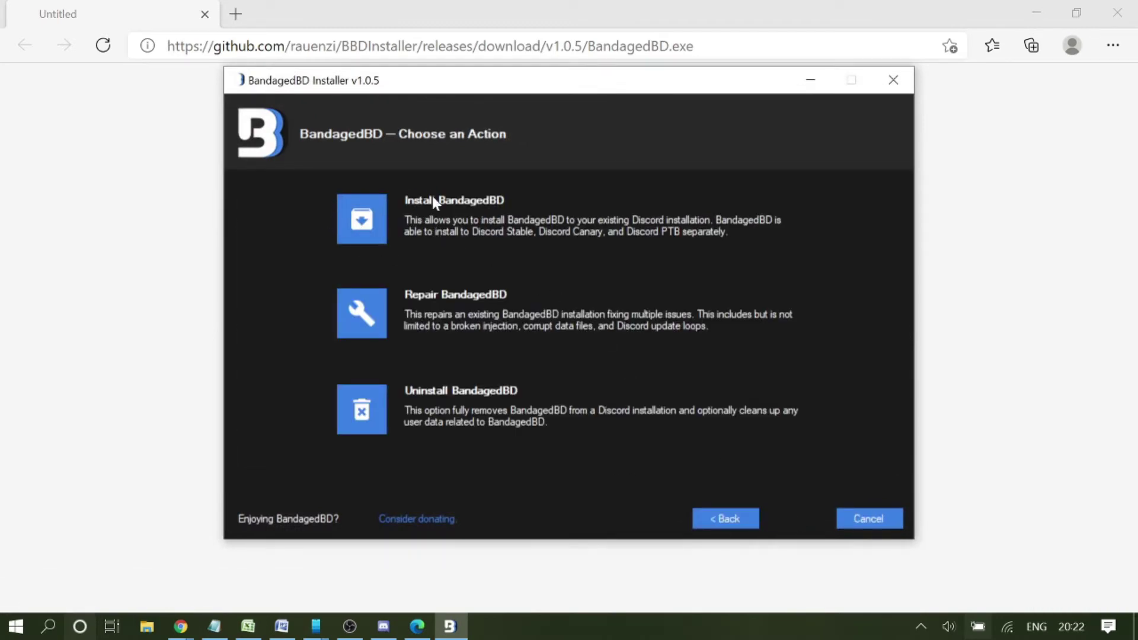
pyautogui.click(374, 220)
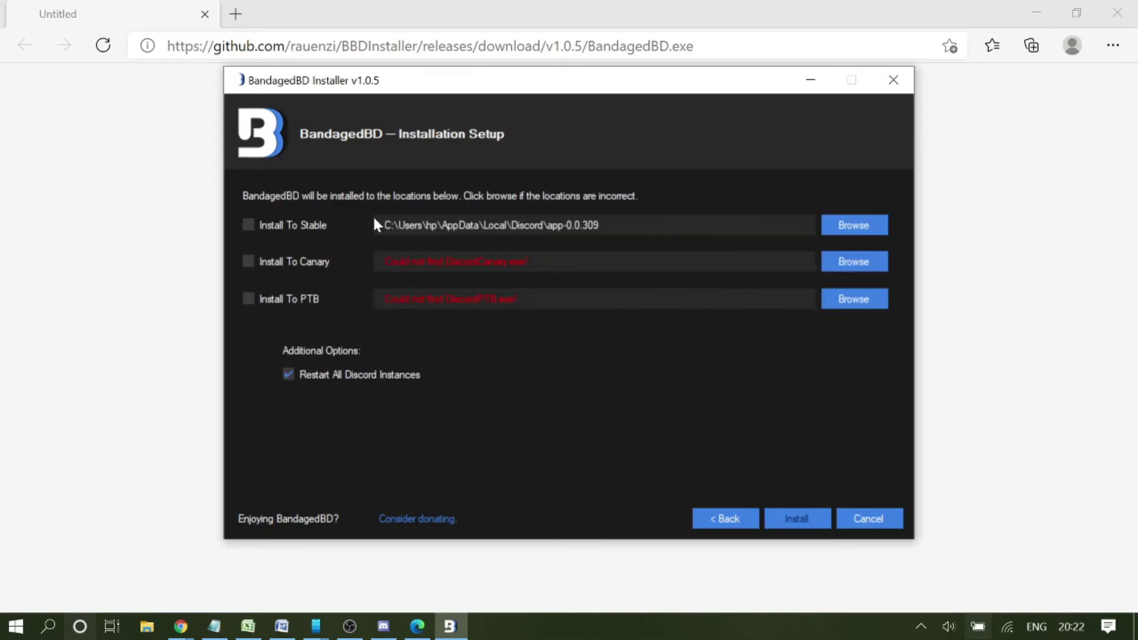
pyautogui.click(249, 226)
pyautogui.click(792, 518)
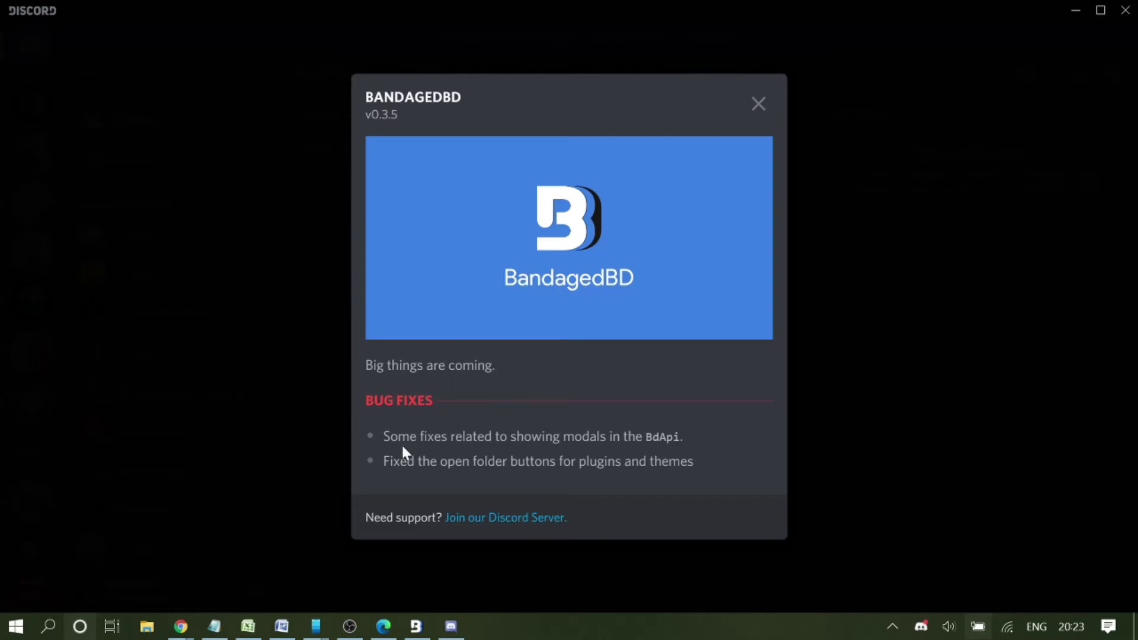
# Step: Dismiss the BandagedBD changelog in Discord and look for the Bandaged BD section in the user settings
pyautogui.click(758, 104)
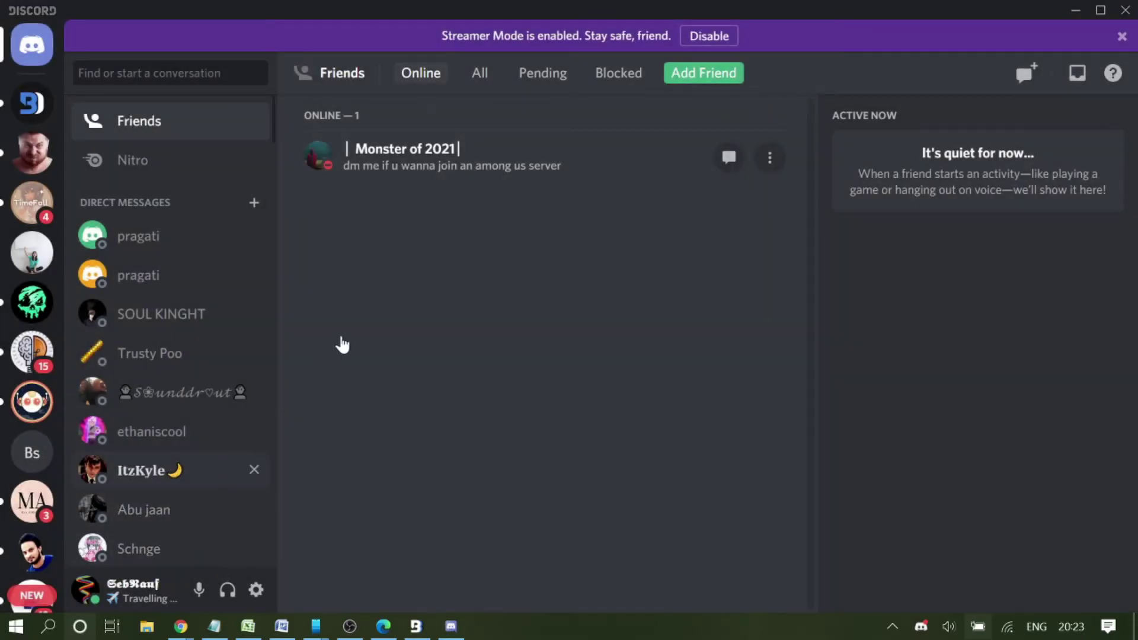
pyautogui.click(257, 590)
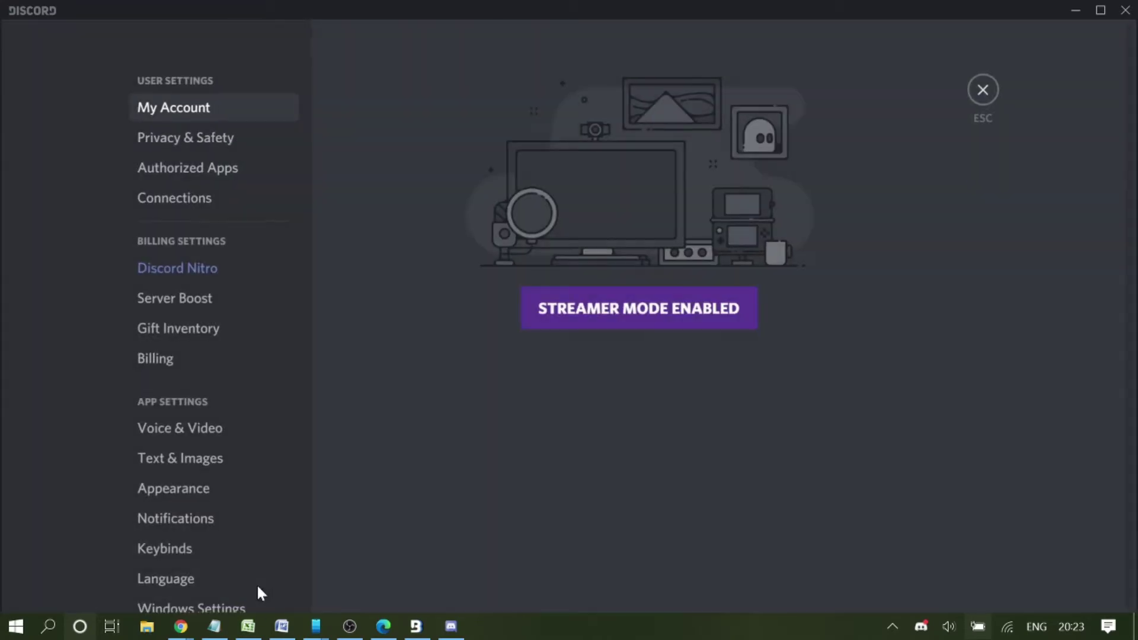
pyautogui.scroll(-4, 239, 498)
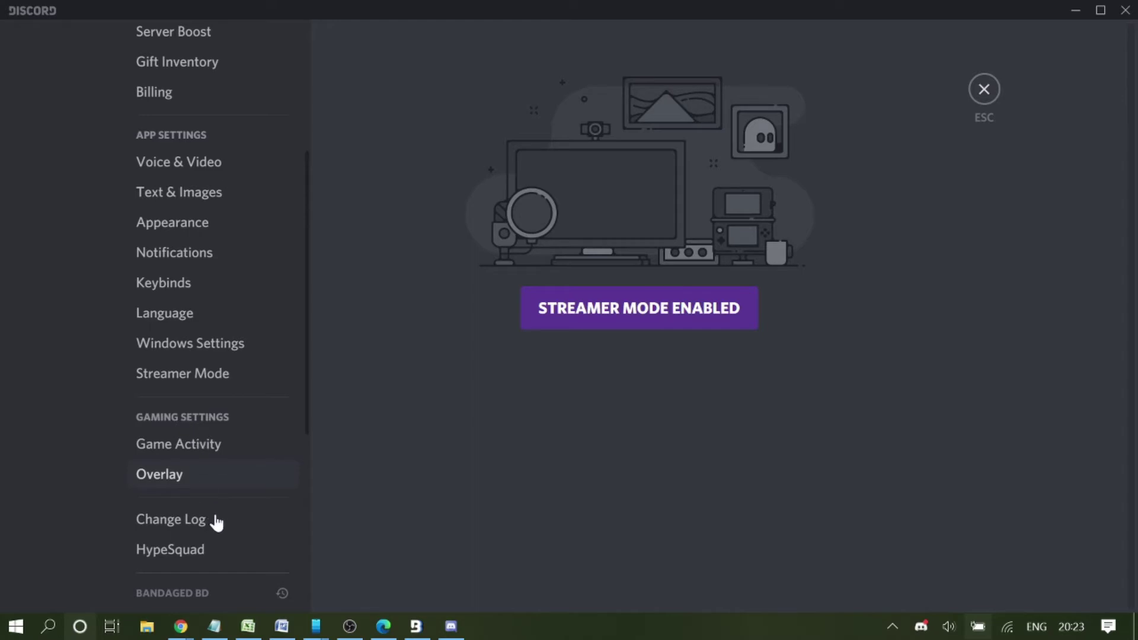
pyautogui.scroll(3, 216, 474)
pyautogui.scroll(-8, 224, 447)
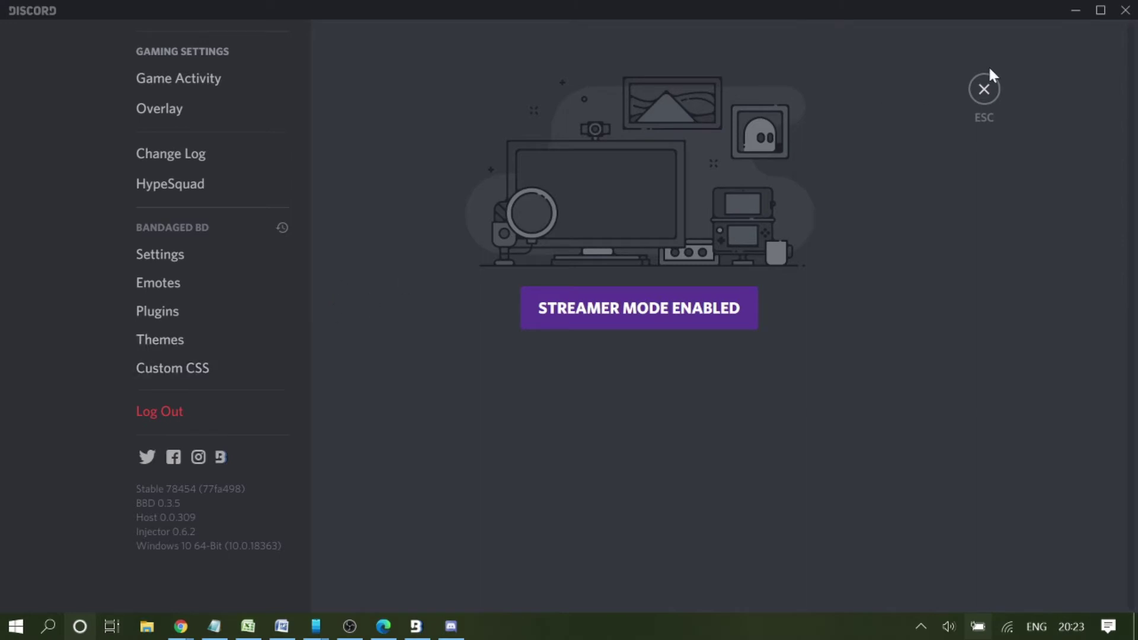
# Step: Minimize Discord, then close the extra browser window and exit the BandagedBD installer
pyautogui.click(1077, 8)
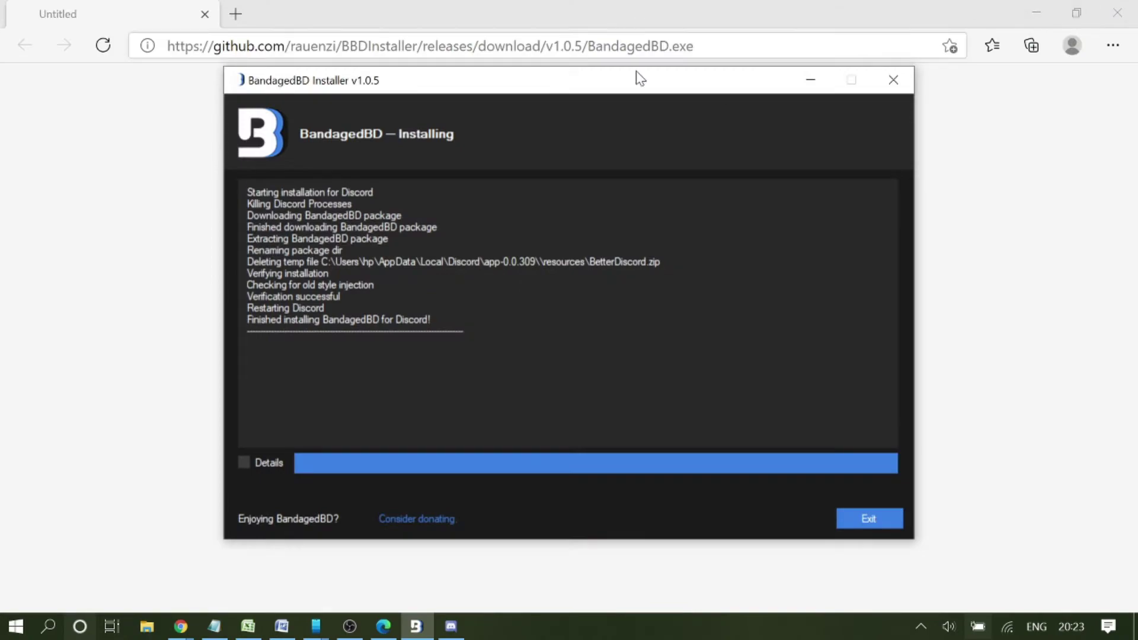
pyautogui.click(1115, 15)
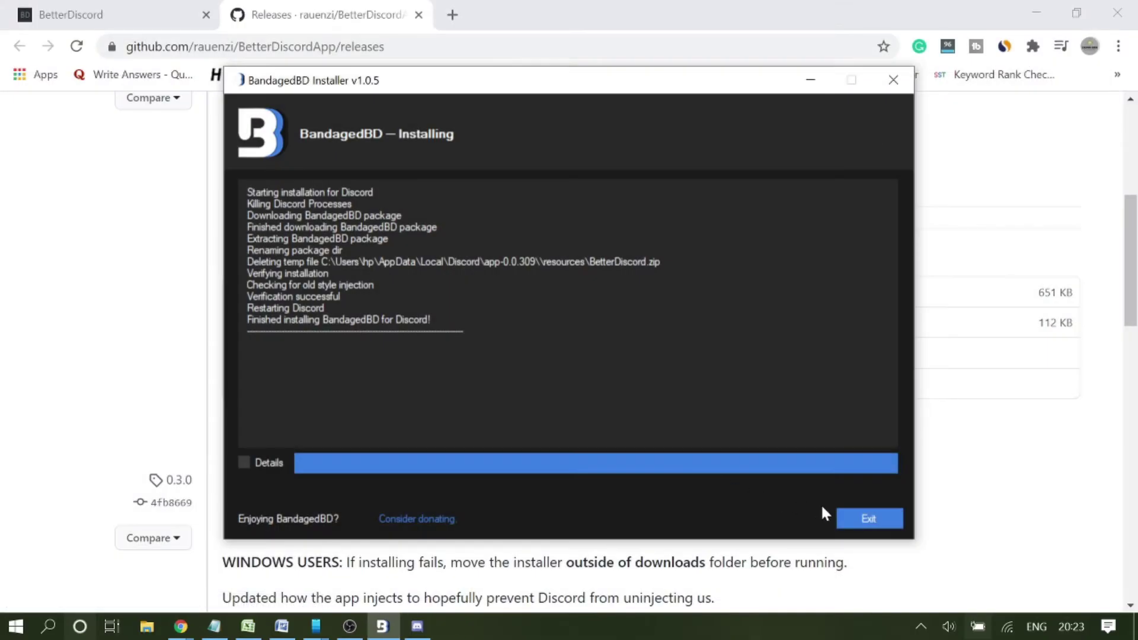
pyautogui.click(862, 519)
# Step: Open the Themes page of betterdiscordlibrary.com in place of the GitHub releases page
pyautogui.click(356, 46)
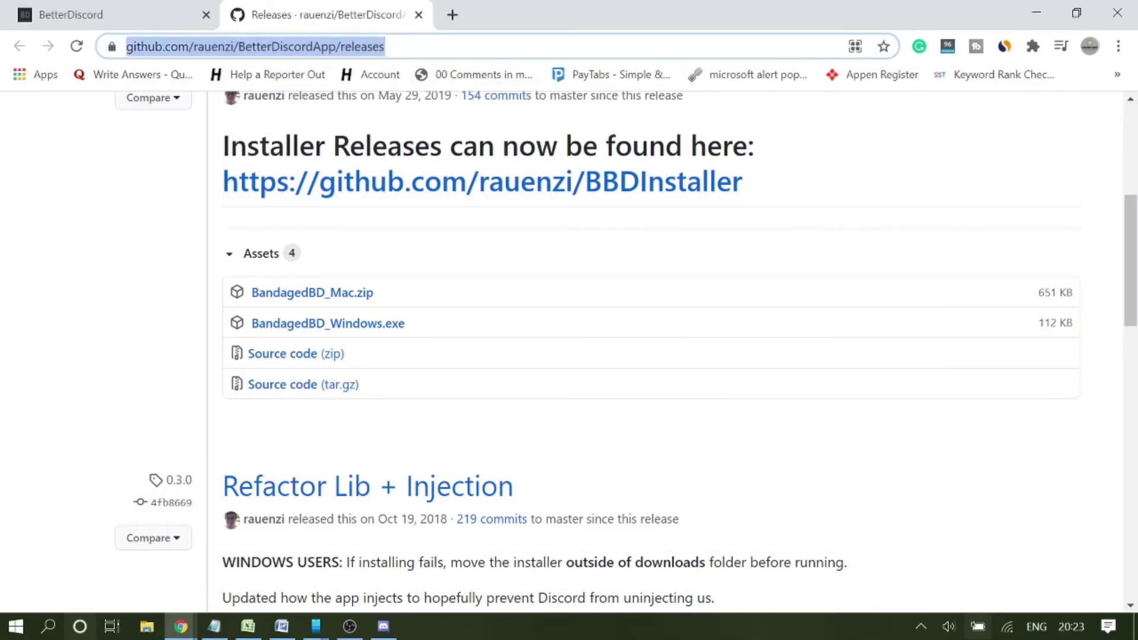
pyautogui.write('betterd')
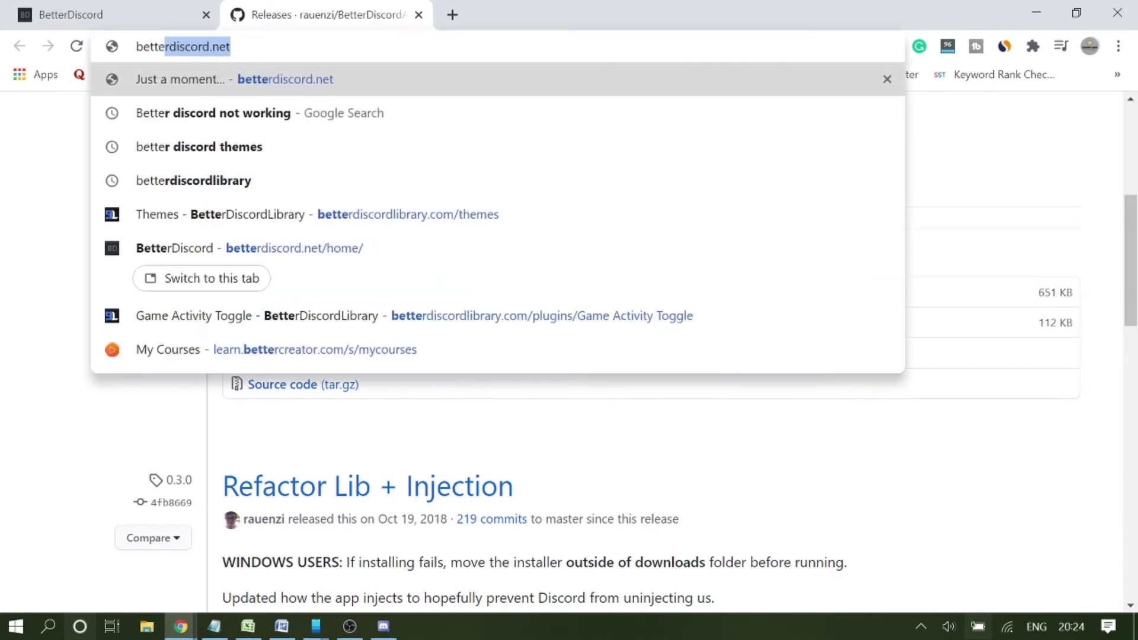
pyautogui.write('iscordlibrar')
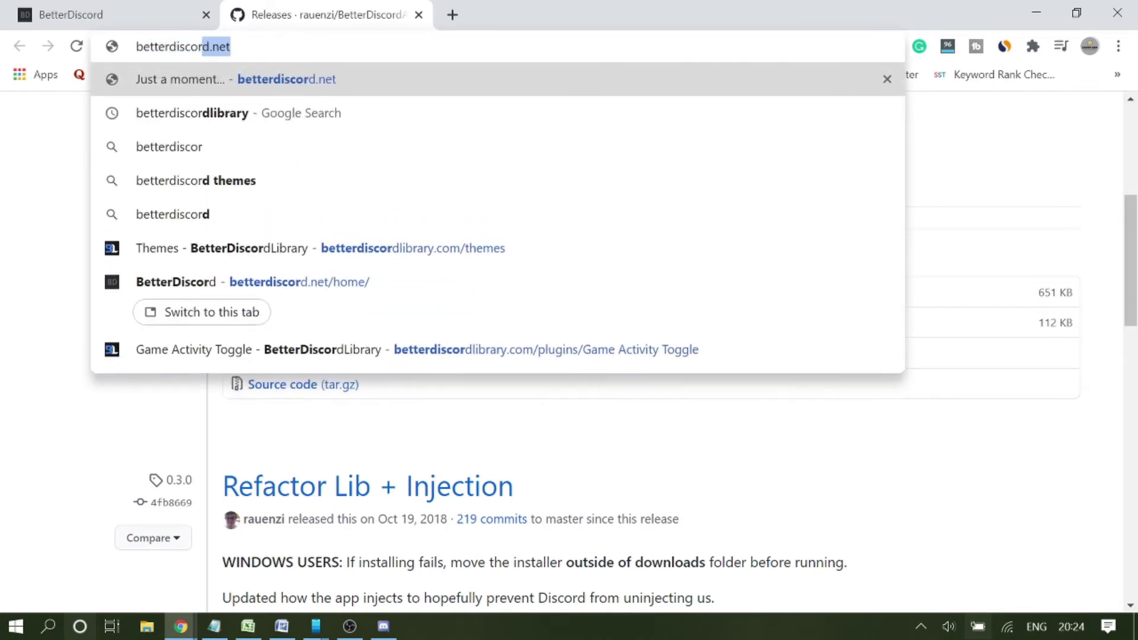
pyautogui.write('y')
pyautogui.press('Return')
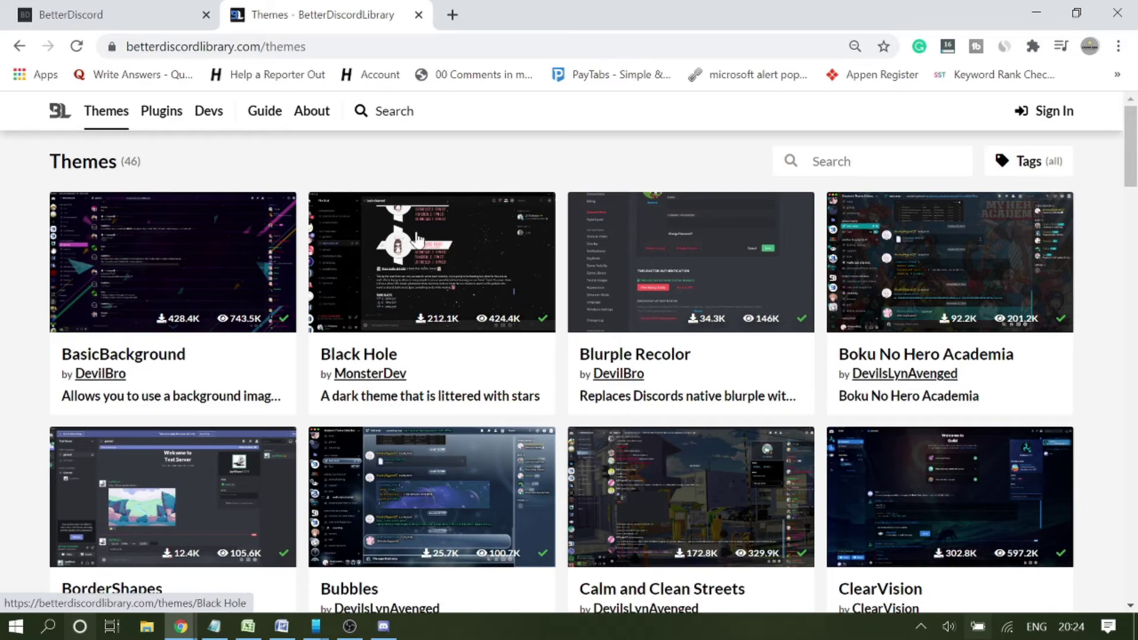
# Step: Open the discordtips.com article on the top 20 Better Discord themes in a new tab
pyautogui.click(452, 14)
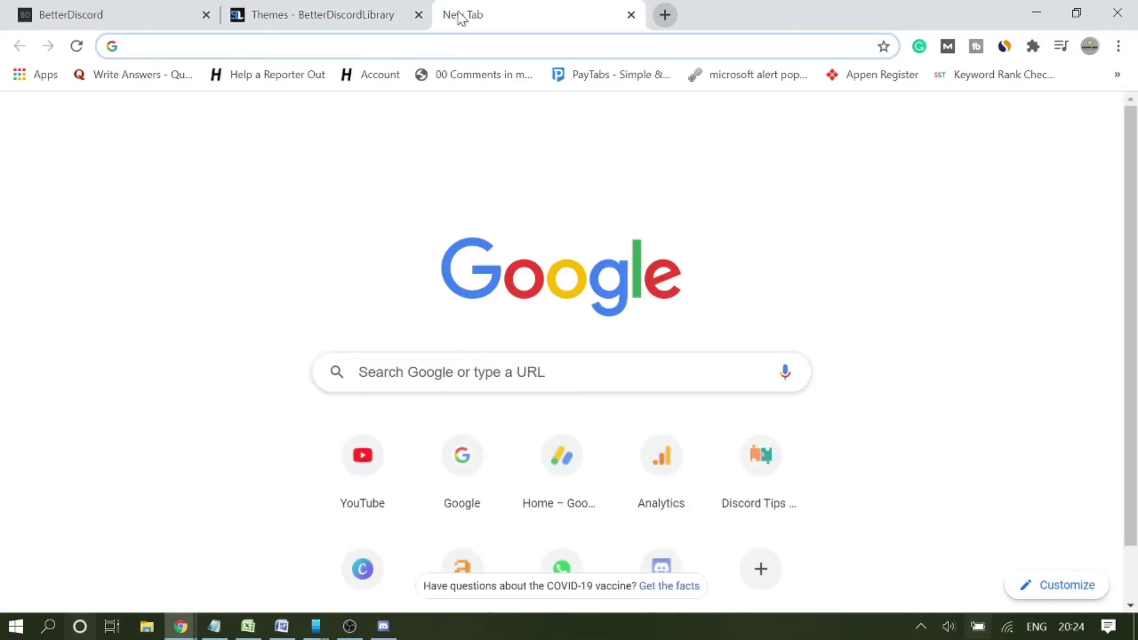
pyautogui.write('discordtips.com')
pyautogui.press('Return')
# Step: Look through the article's Better Discord installation steps and its list of themes with their previews and download links
pyautogui.scroll(-15, 422, 322)
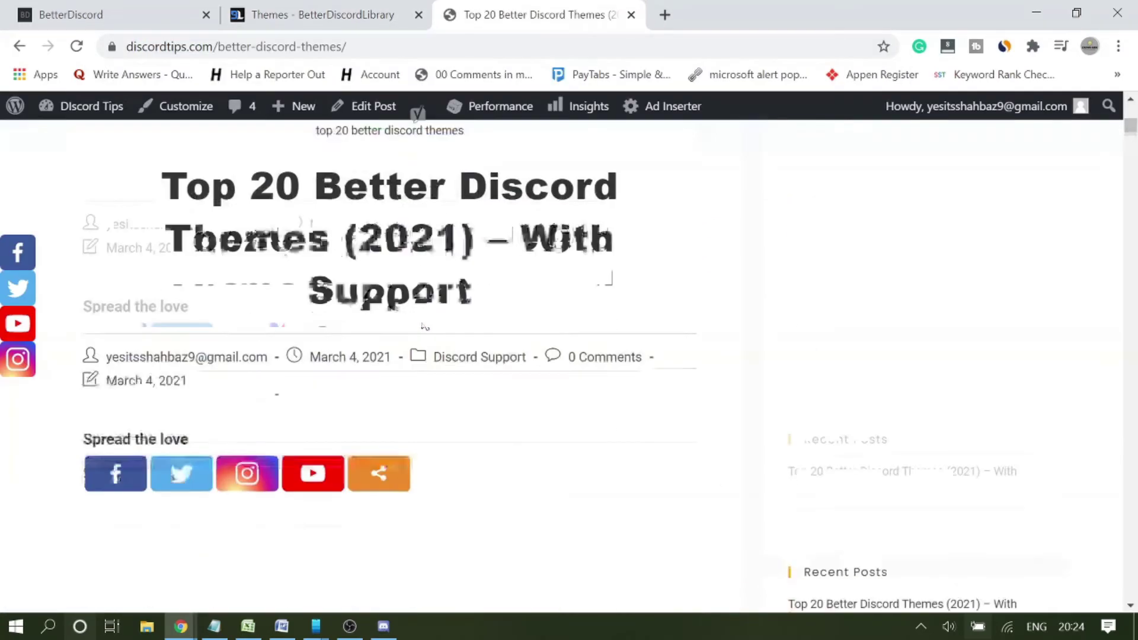
pyautogui.scroll(-15, 404, 309)
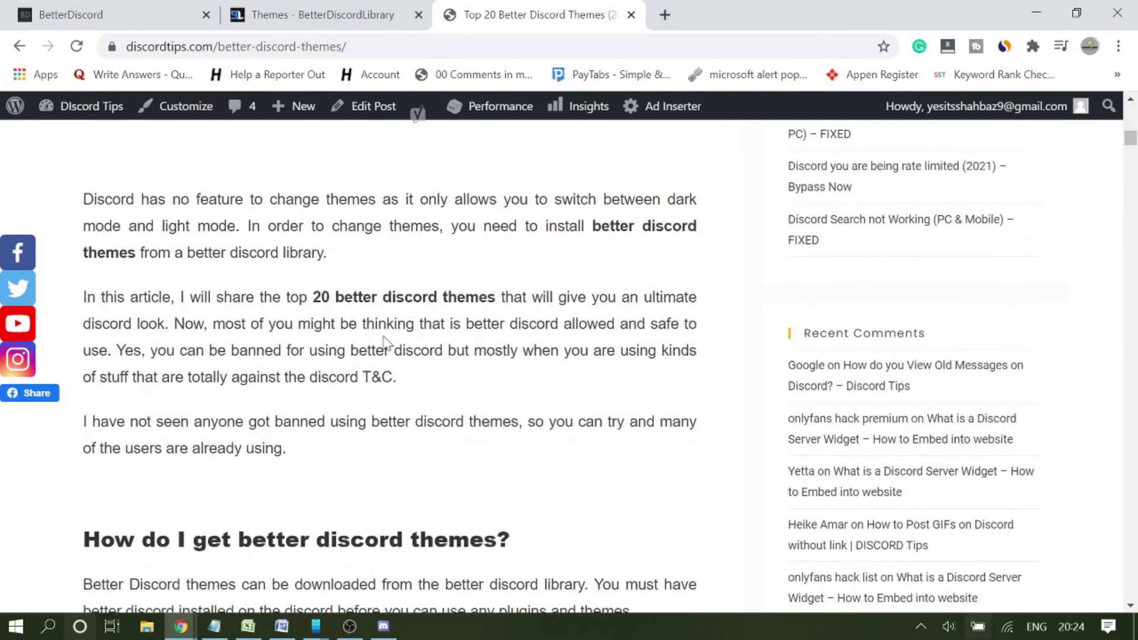
pyautogui.scroll(7, 390, 356)
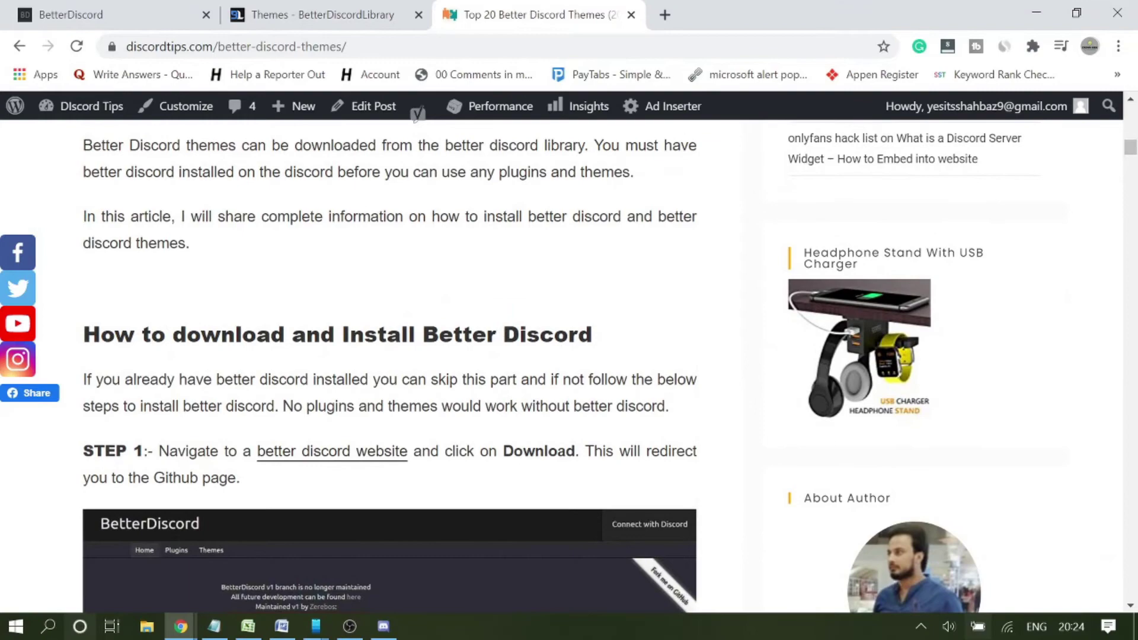
pyautogui.scroll(-10, 468, 320)
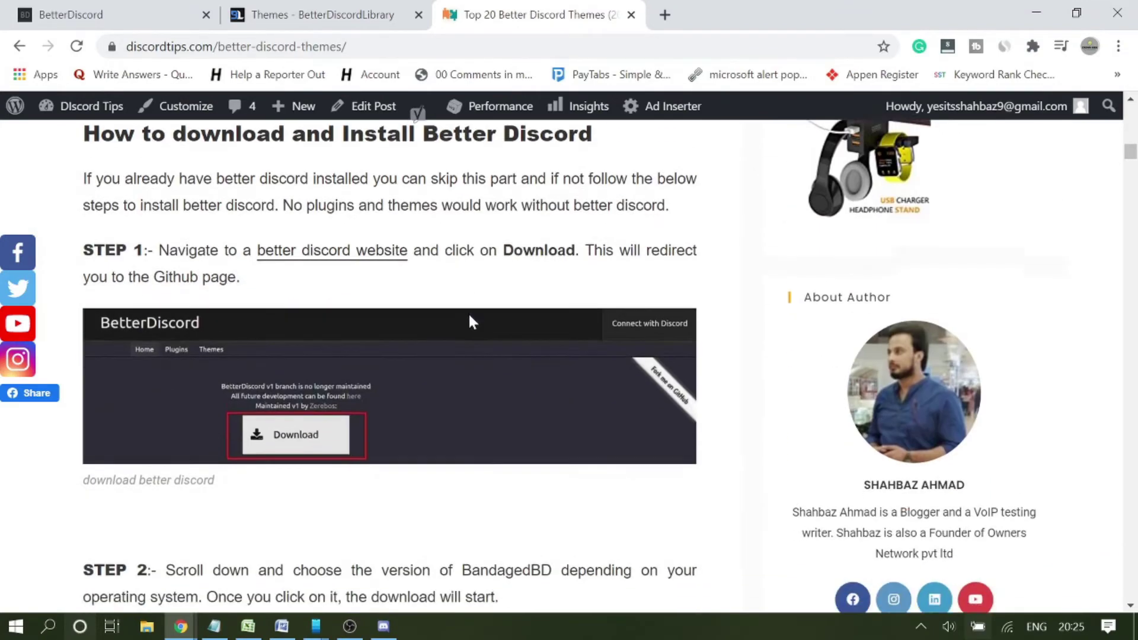
pyautogui.scroll(-10, 390, 296)
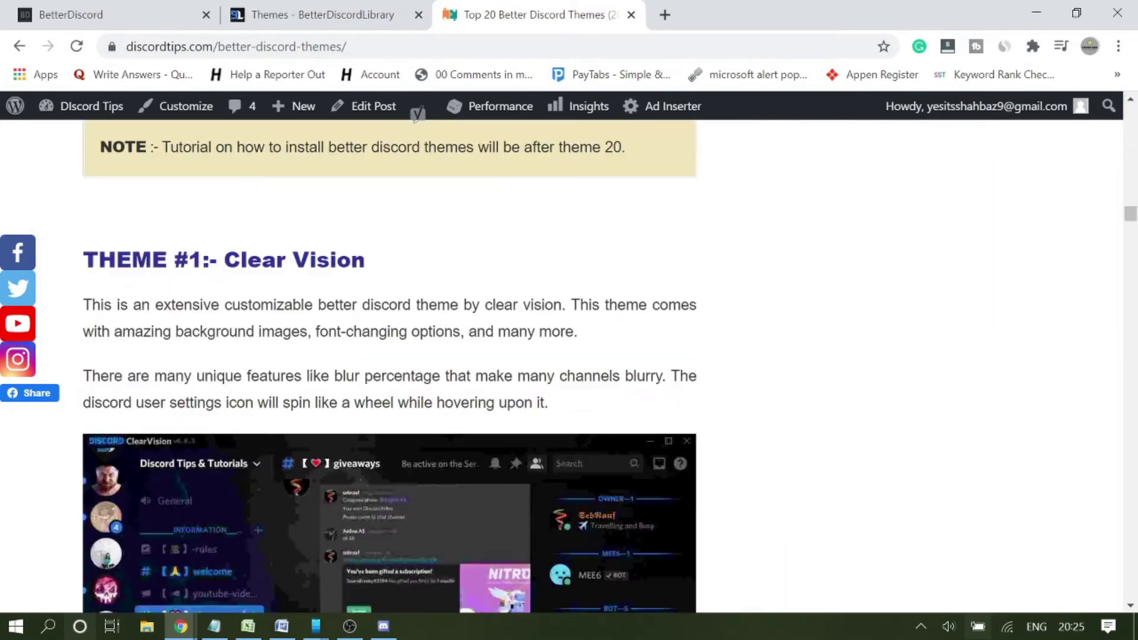
pyautogui.scroll(-3, 322, 299)
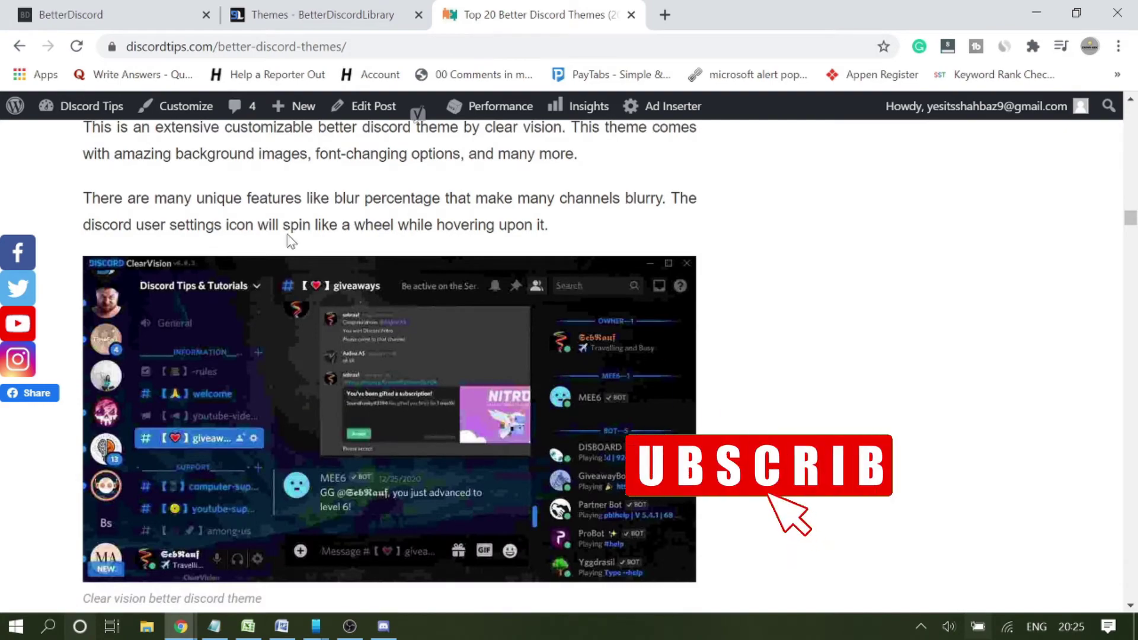
pyautogui.scroll(-8, 359, 363)
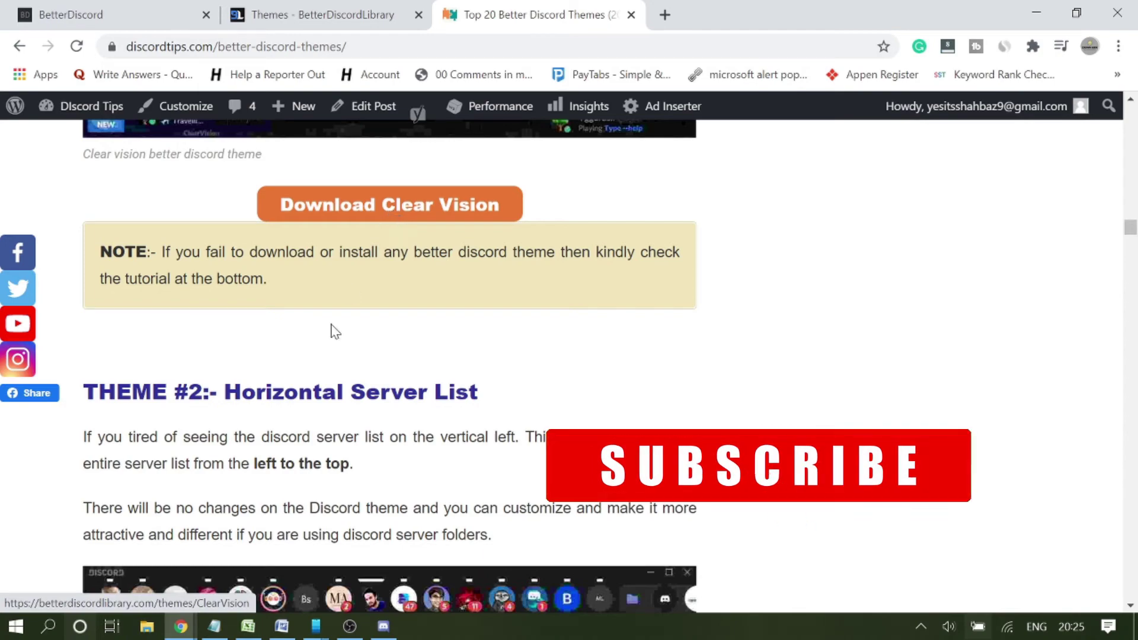
pyautogui.scroll(-3, 330, 330)
pyautogui.scroll(-14, 340, 314)
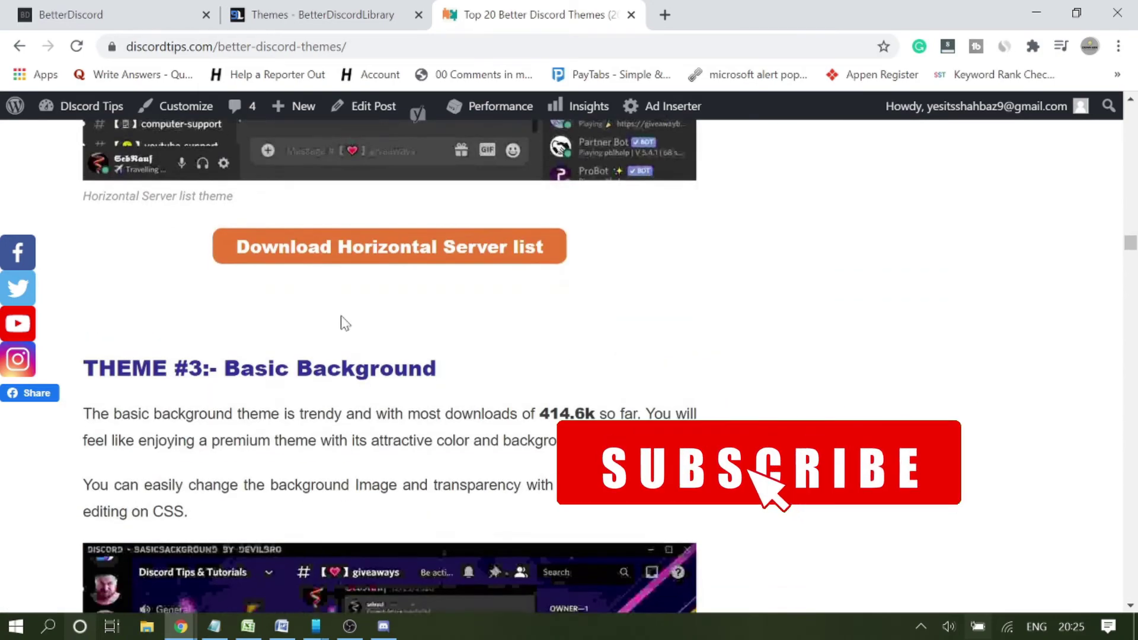
pyautogui.scroll(-18, 340, 314)
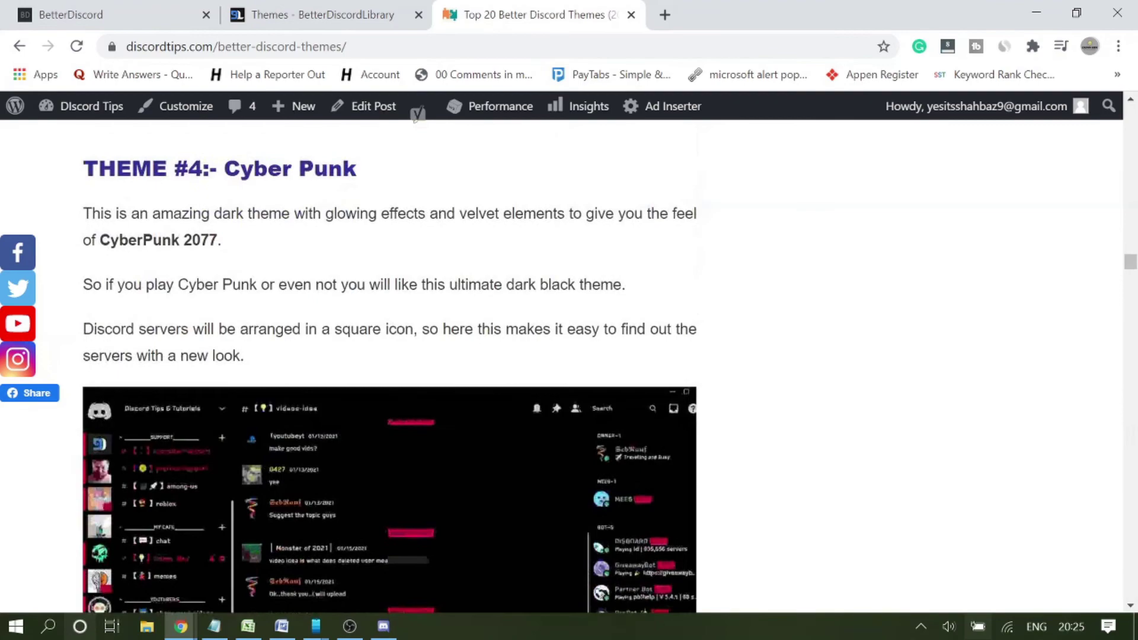
pyautogui.scroll(-9, 341, 323)
pyautogui.scroll(-20, 343, 314)
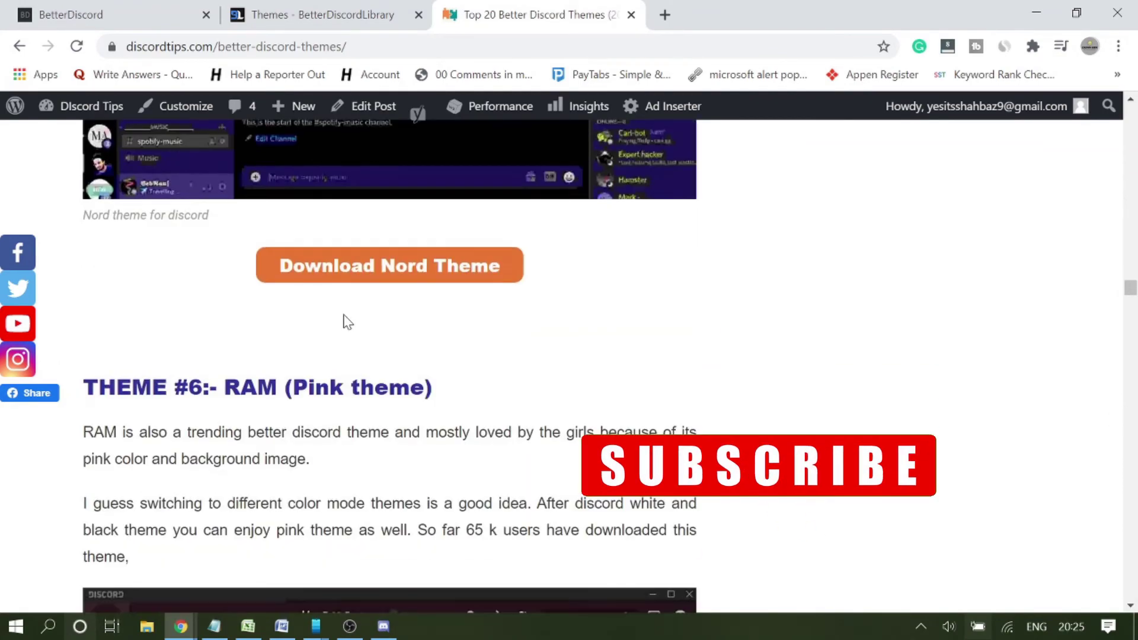
# Step: Open the Slate theme's BetterDiscordLibrary page and download the Slate for BetterDiscord version
pyautogui.scroll(-2, 347, 313)
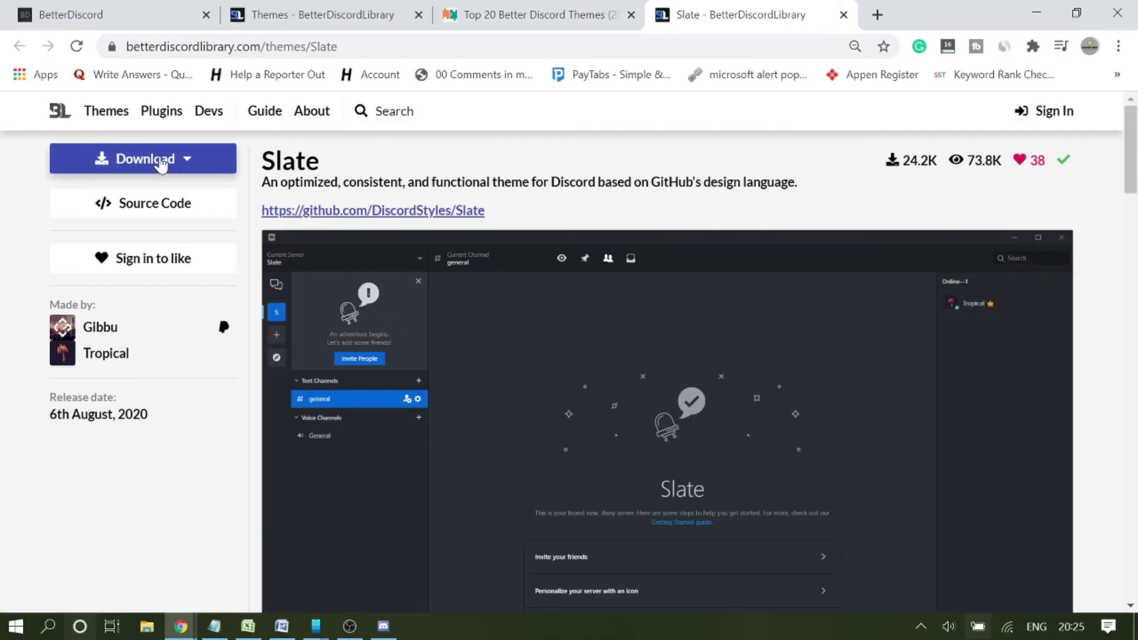
pyautogui.click(160, 162)
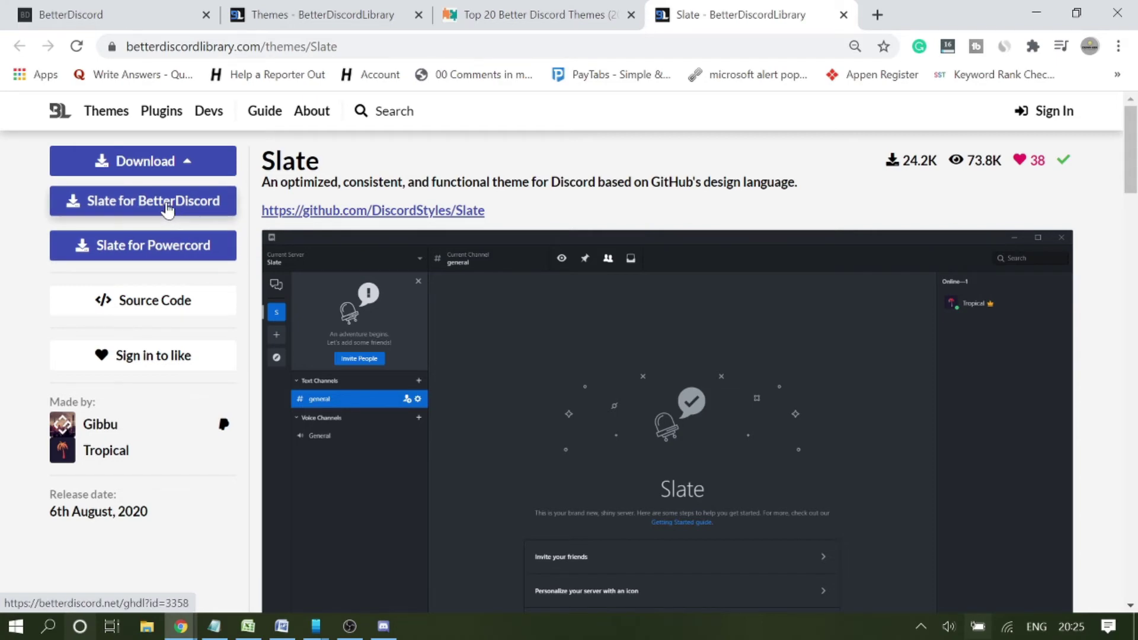
pyautogui.click(169, 208)
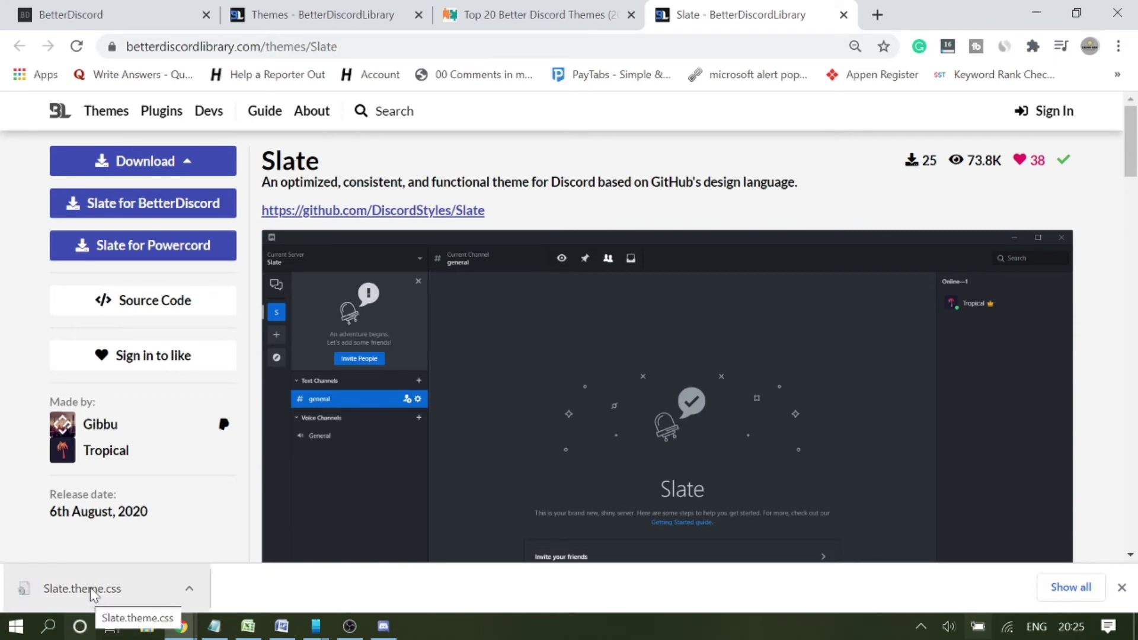
# Step: Show the downloaded Slate.theme.css in its Downloads folder, with that window reduced and moved to one side of the screen
pyautogui.rightClick(92, 593)
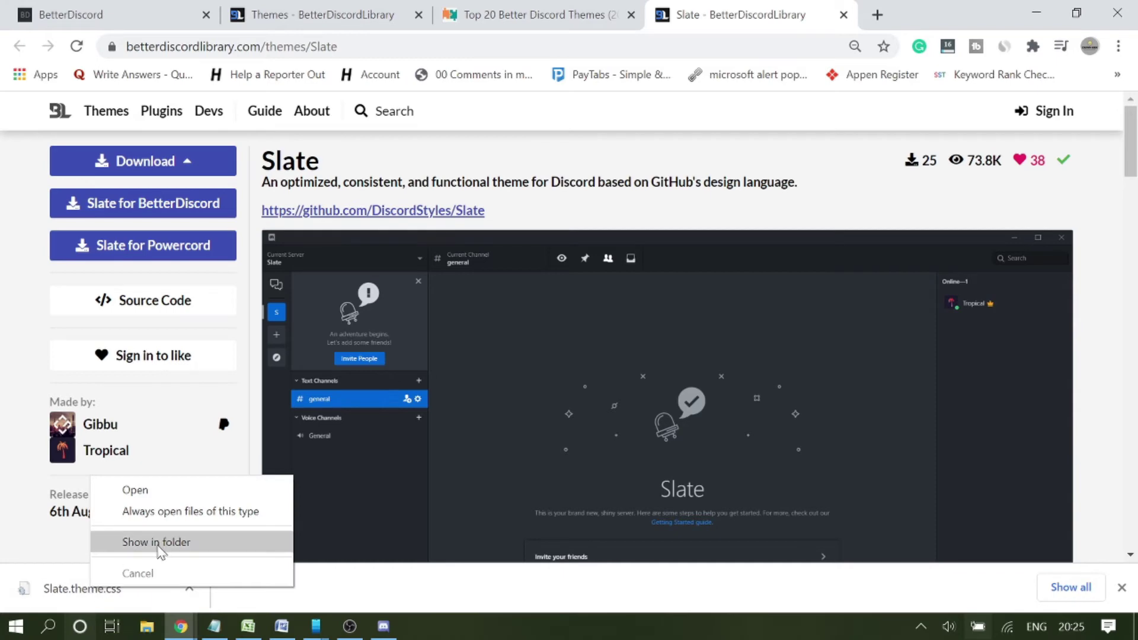
pyautogui.click(158, 543)
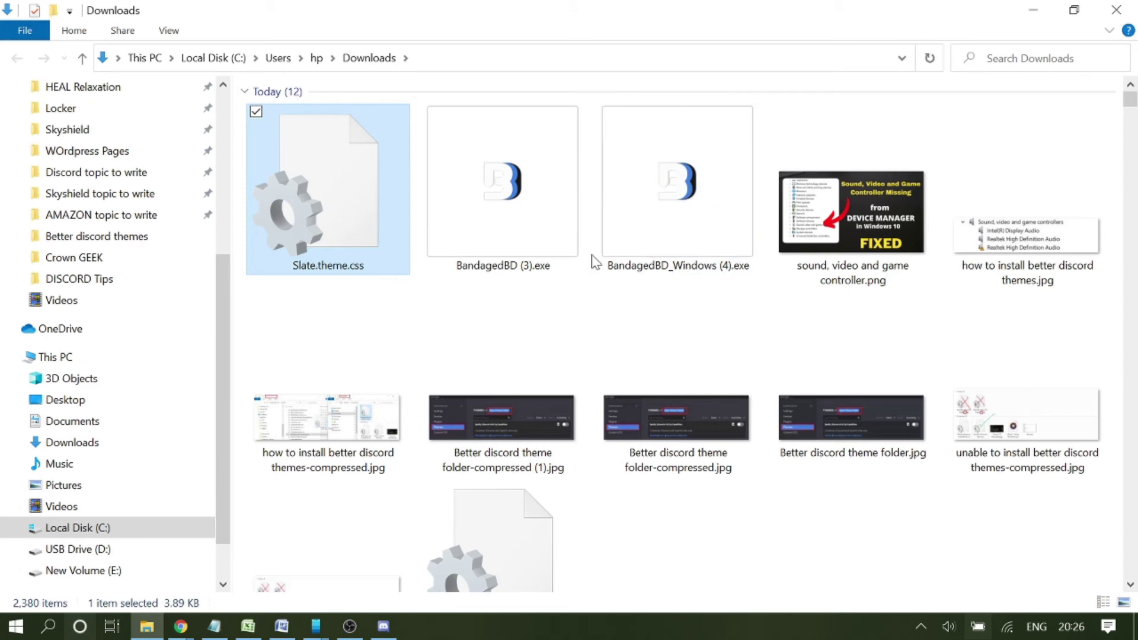
pyautogui.click(1074, 10)
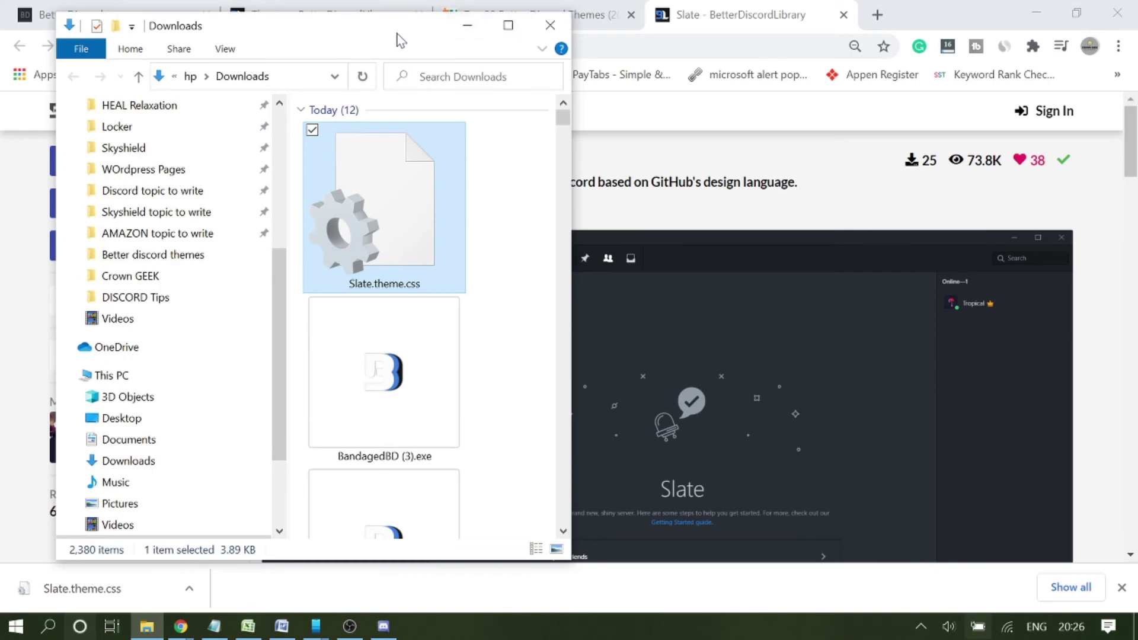
pyautogui.moveTo(374, 37); pyautogui.dragTo(932, 61)
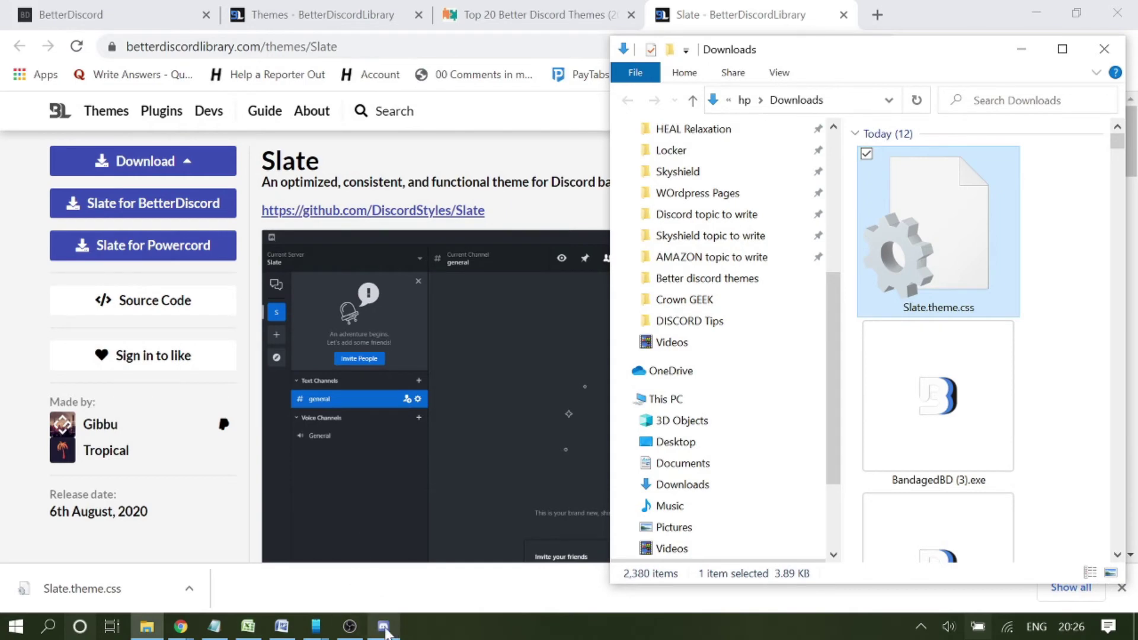
# Step: Switch to Discord, open the theme folder from BandagedBD's Themes settings, and minimize Discord
pyautogui.click(384, 627)
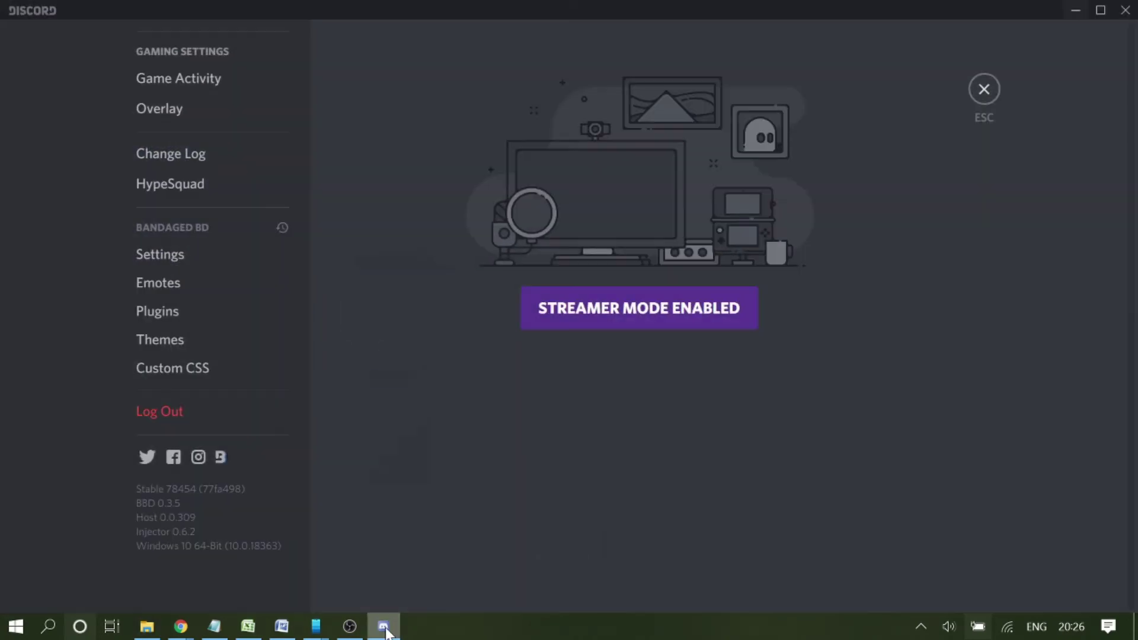
pyautogui.click(172, 343)
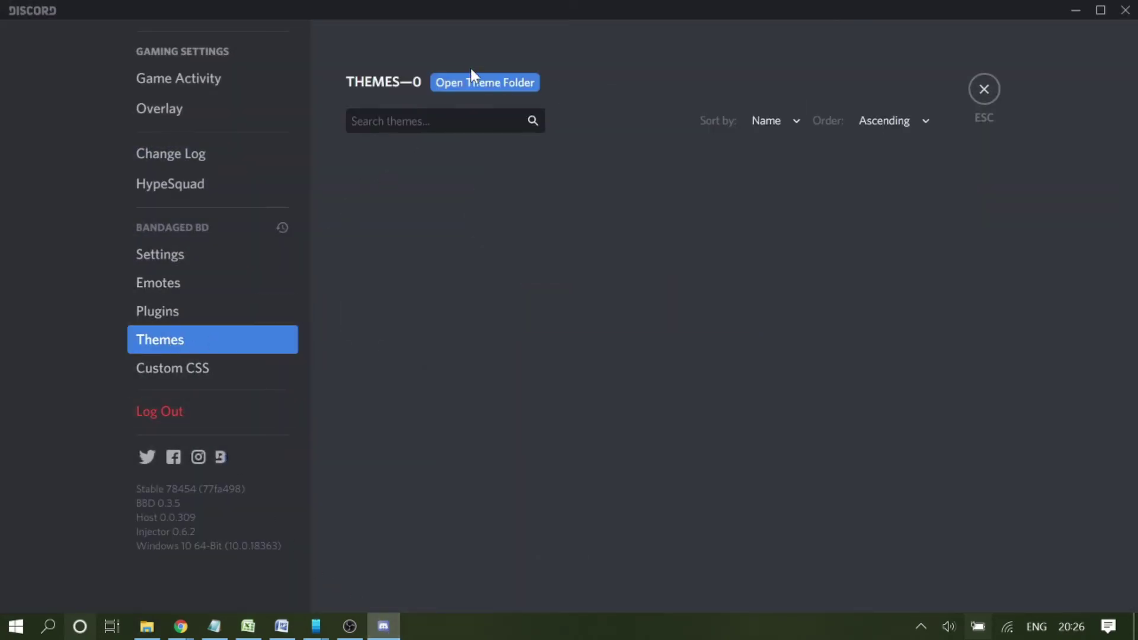
pyautogui.click(489, 88)
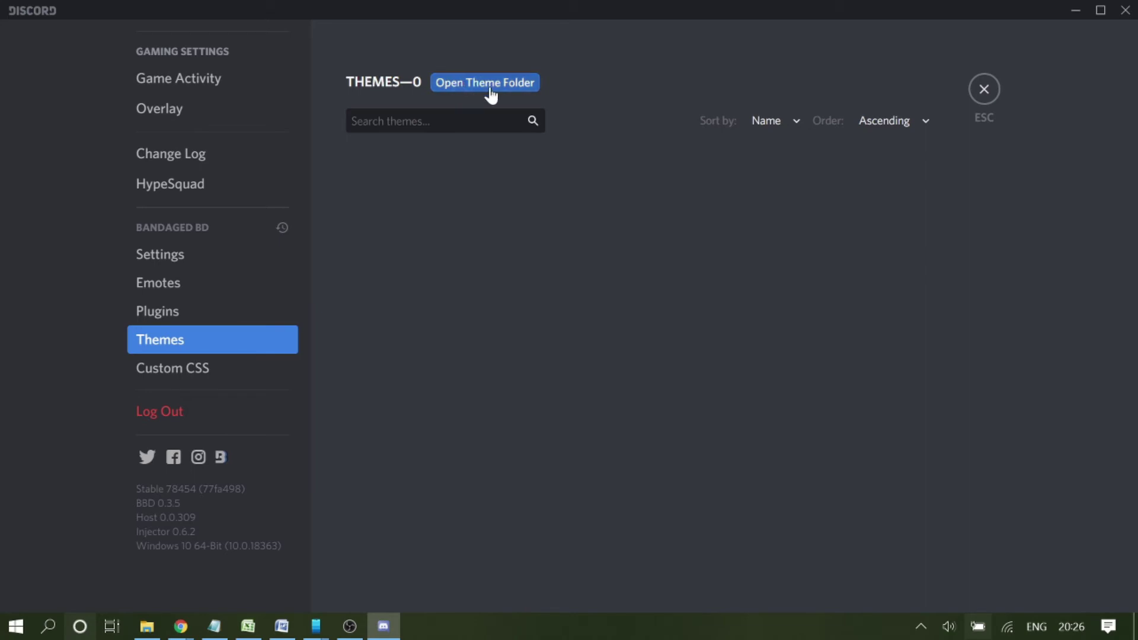
pyautogui.click(1070, 17)
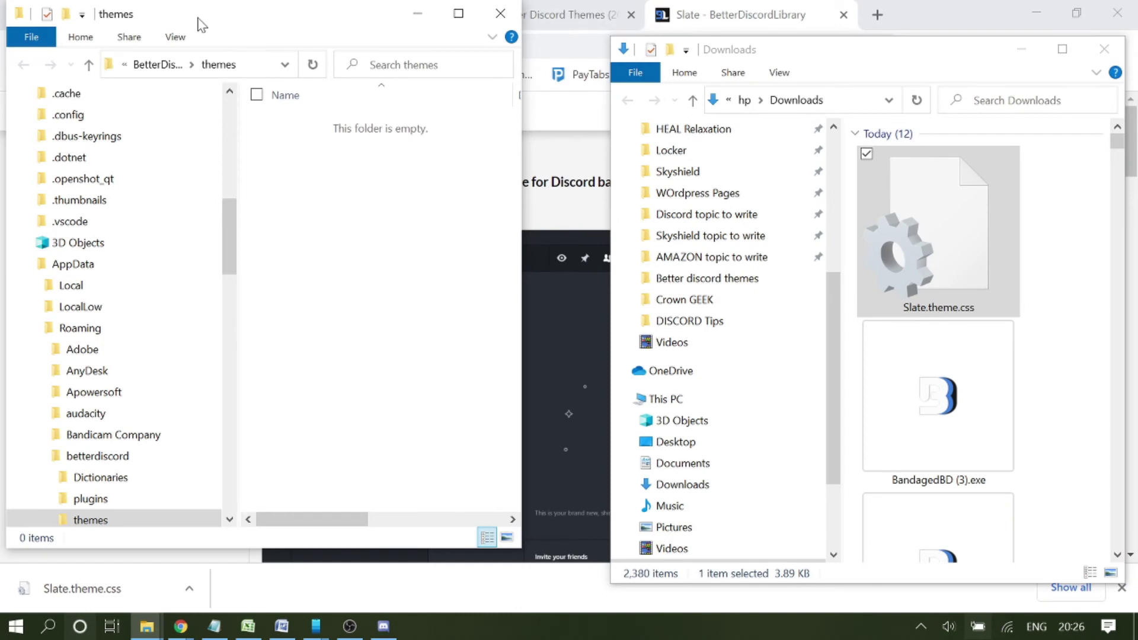
# Step: Arrange the themes and Downloads folder windows side by side, each filling half of the screen
pyautogui.moveTo(217, 11); pyautogui.dragTo(277, 38)
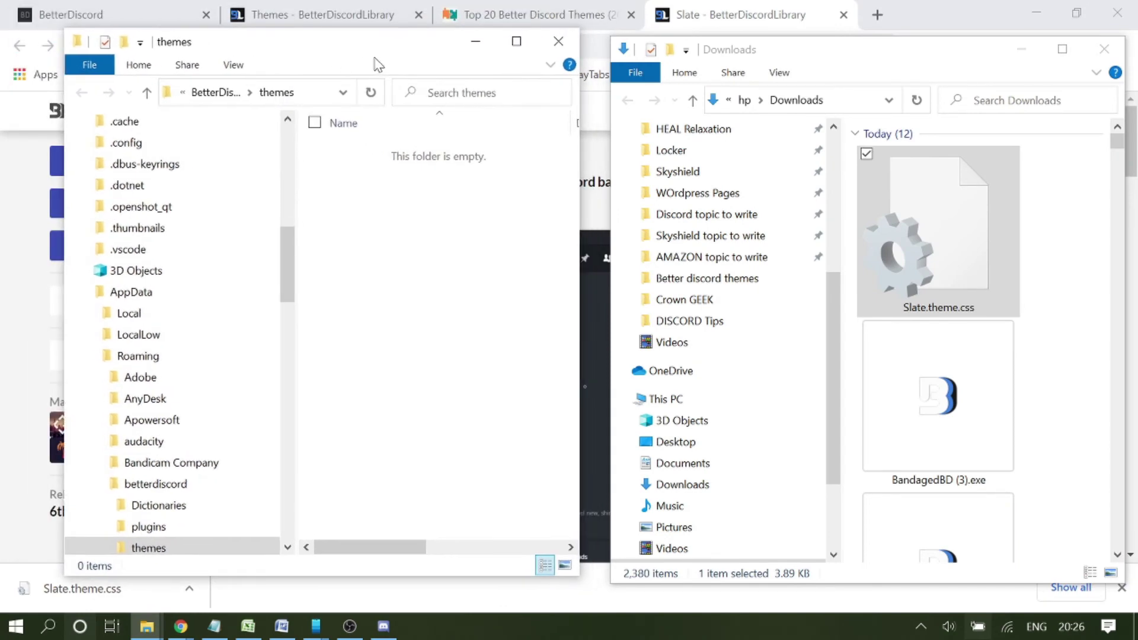
pyautogui.moveTo(383, 54); pyautogui.dragTo(5, 54)
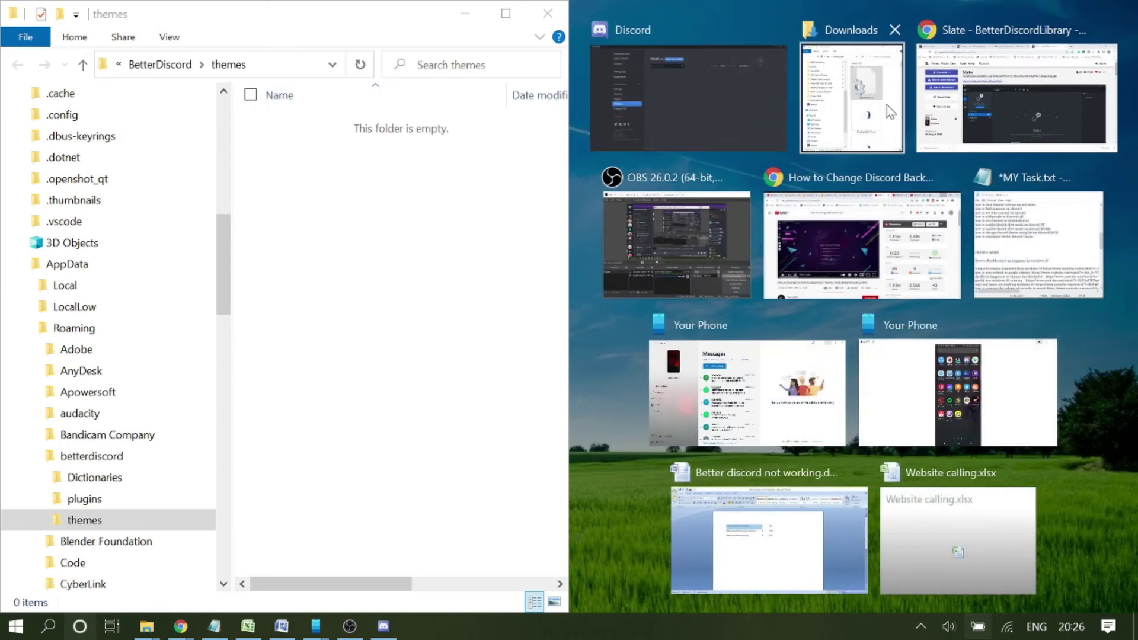
pyautogui.click(872, 95)
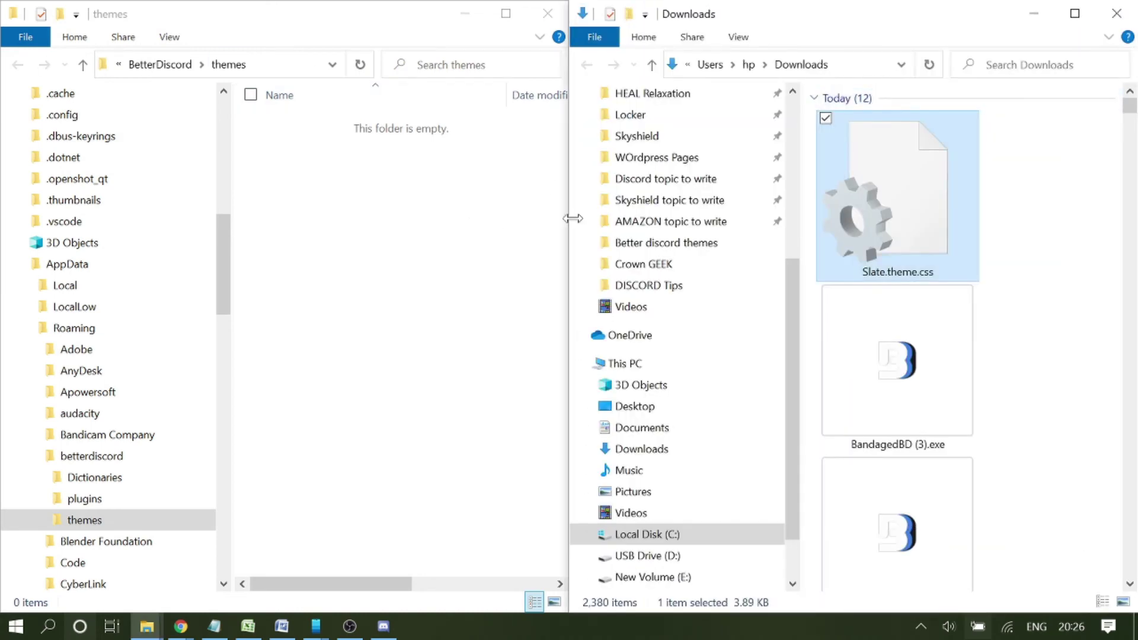
pyautogui.click(403, 255)
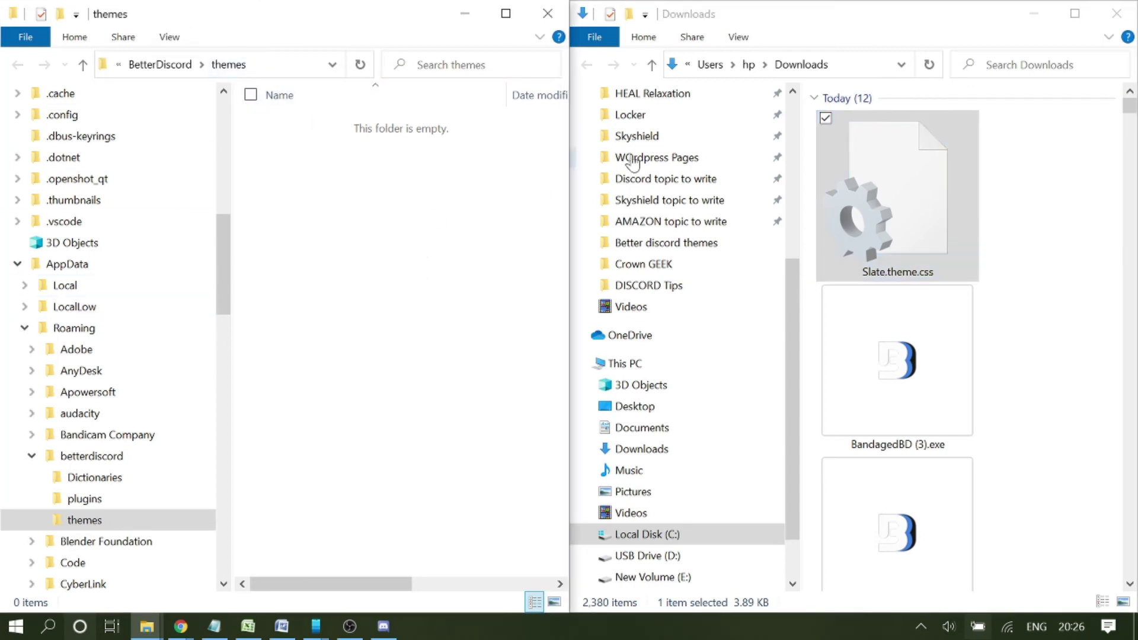
# Step: Move Slate.theme.css from Downloads into the BetterDiscord themes folder and minimize both folder windows
pyautogui.click(851, 33)
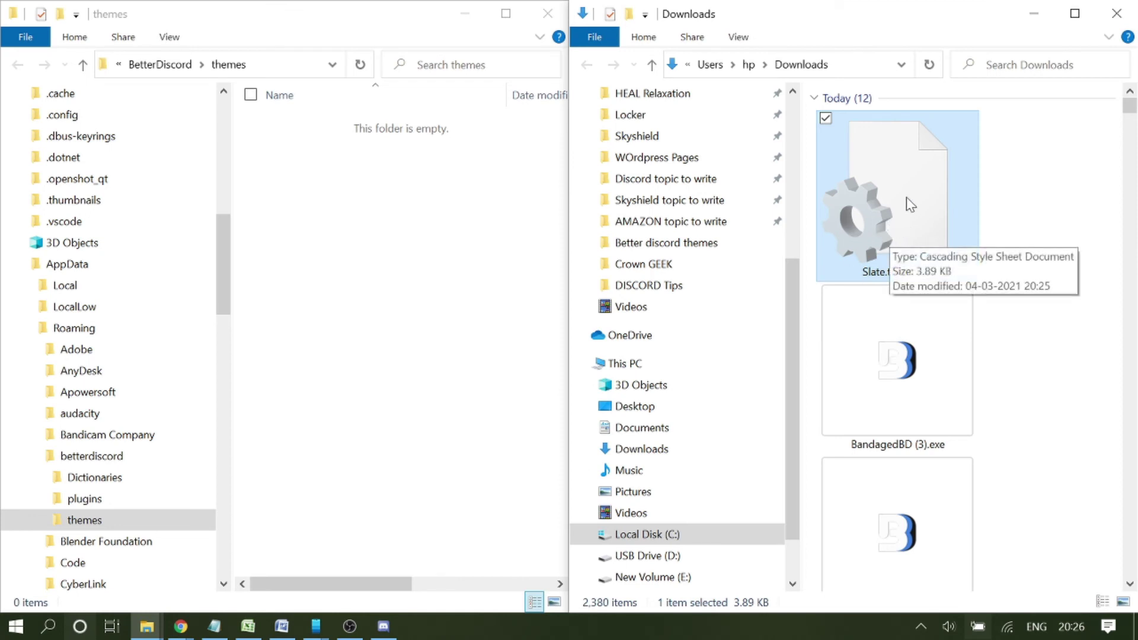
pyautogui.moveTo(906, 196); pyautogui.dragTo(312, 249)
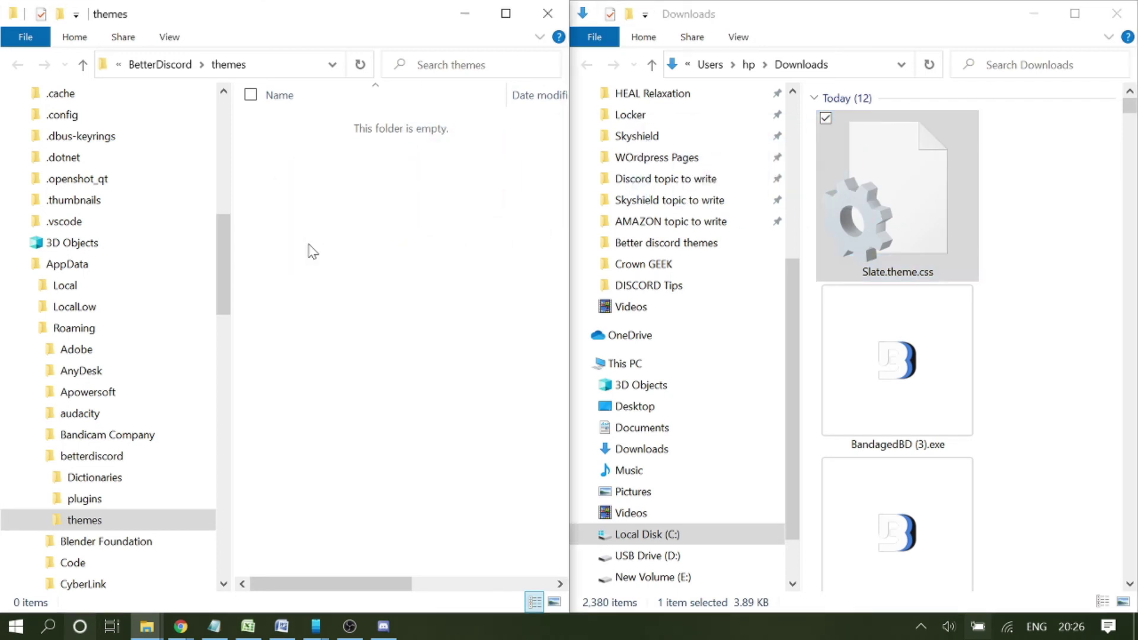
pyautogui.click(319, 249)
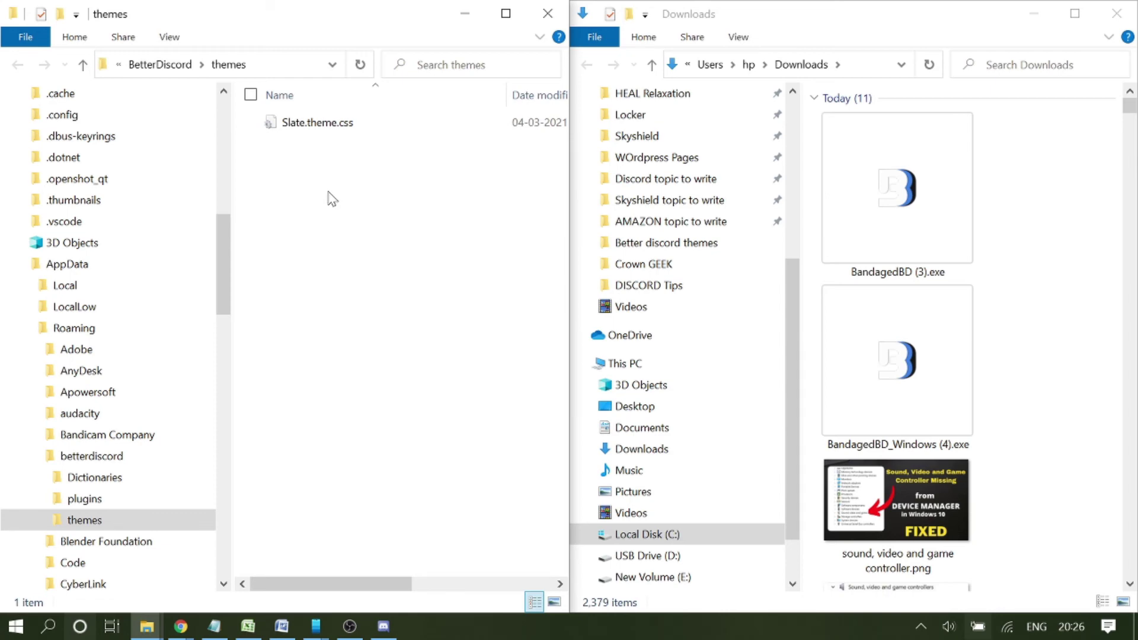
pyautogui.click(1032, 14)
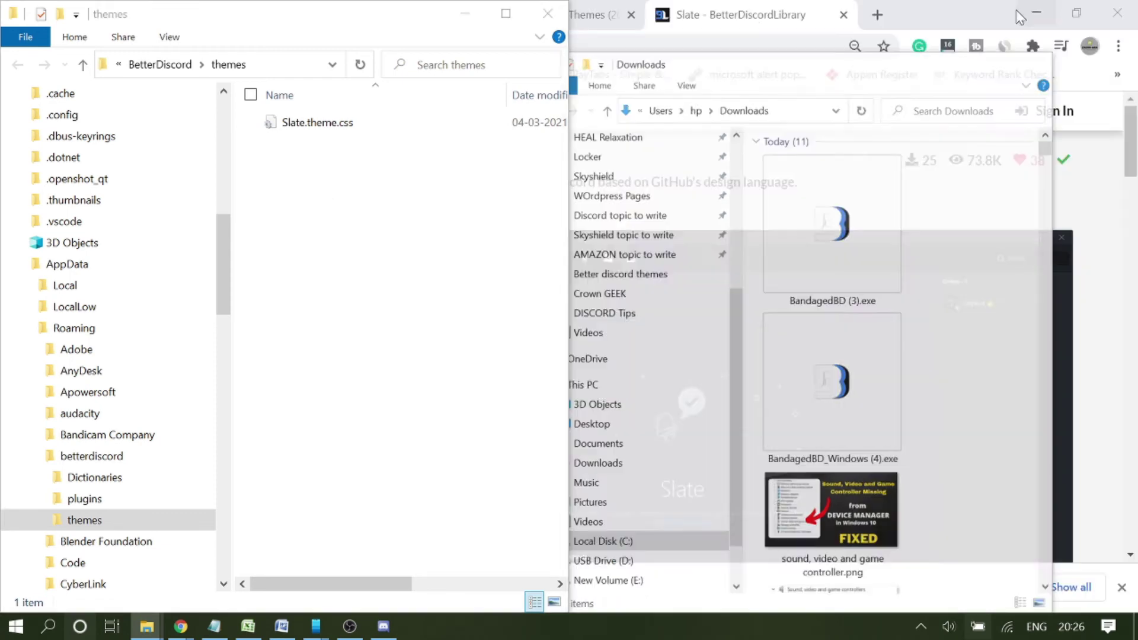
pyautogui.click(465, 18)
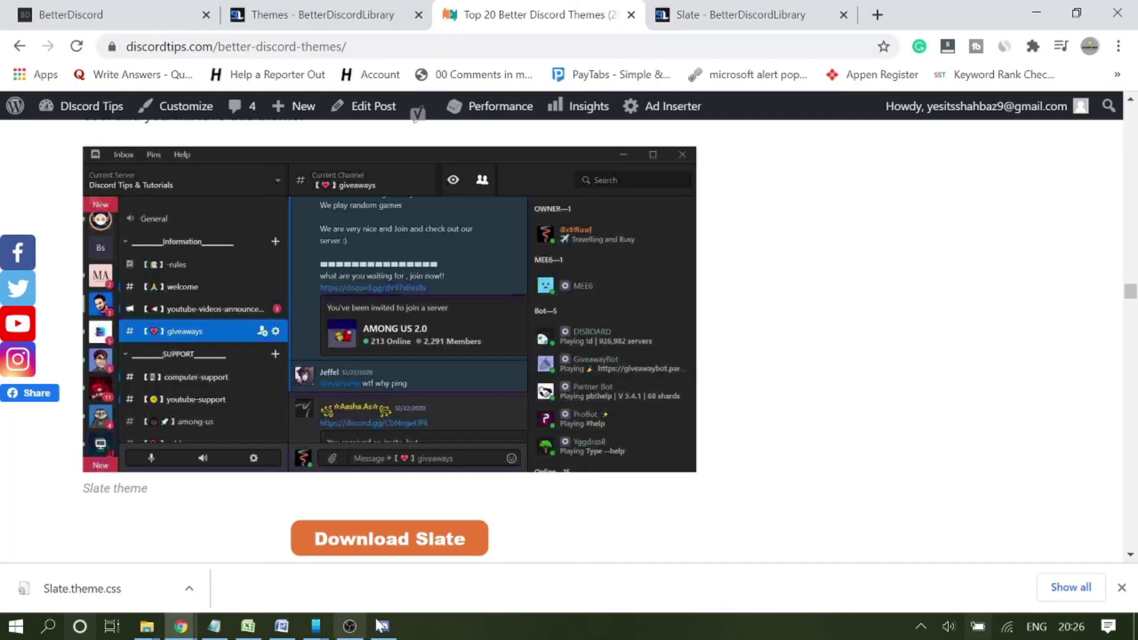
# Step: Switch to Discord, enable the Slate v1.3 theme, and close the settings
pyautogui.click(384, 627)
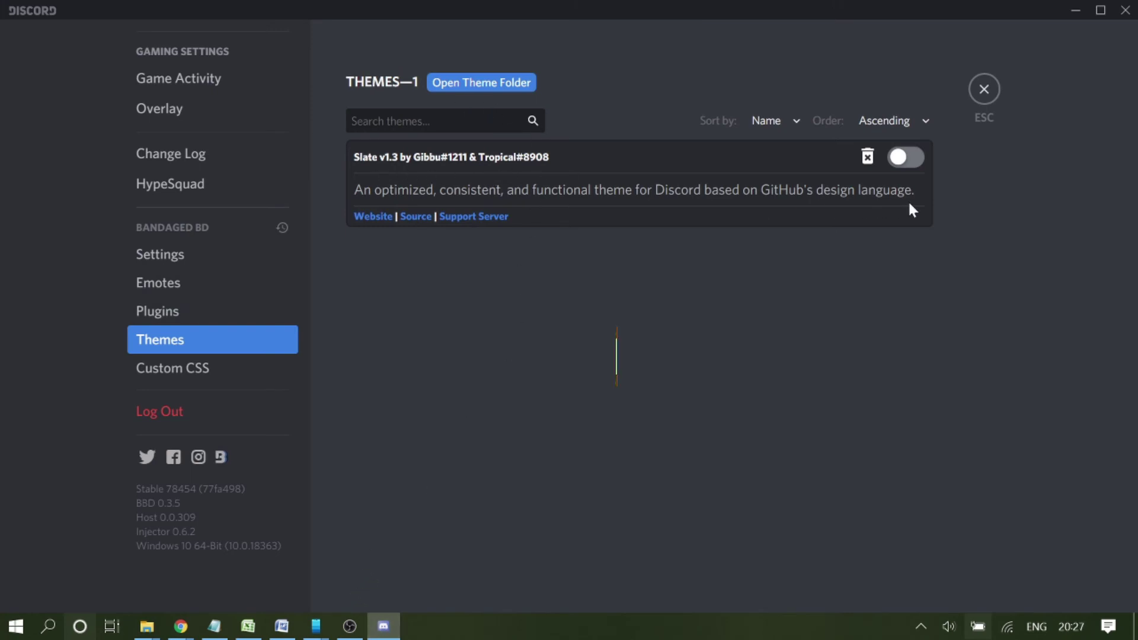
pyautogui.click(909, 161)
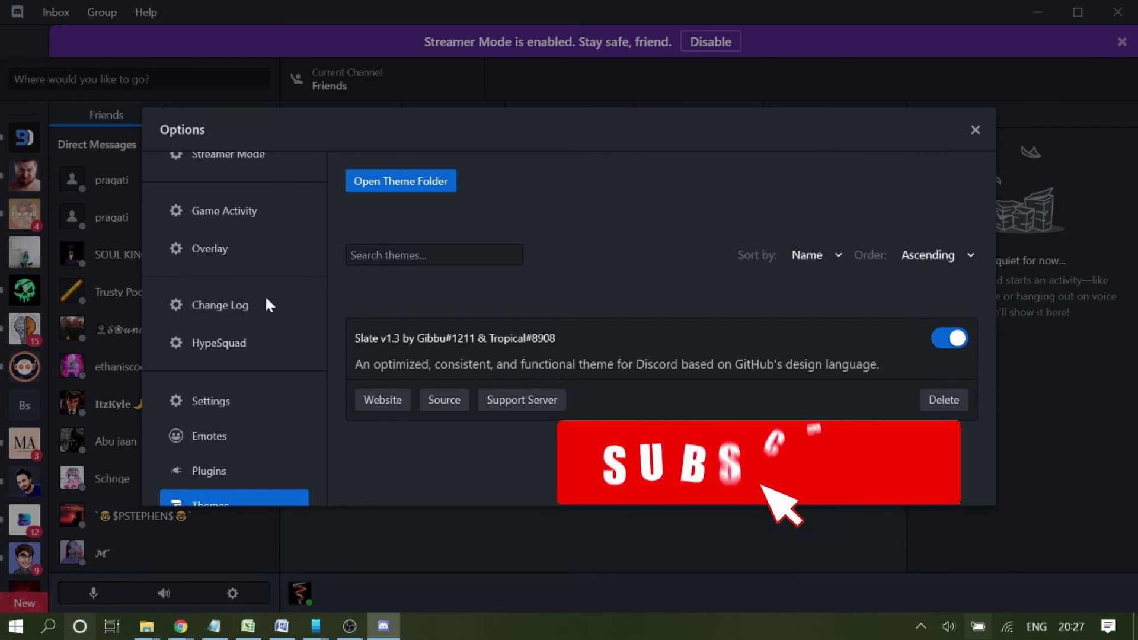
pyautogui.scroll(15, 187, 336)
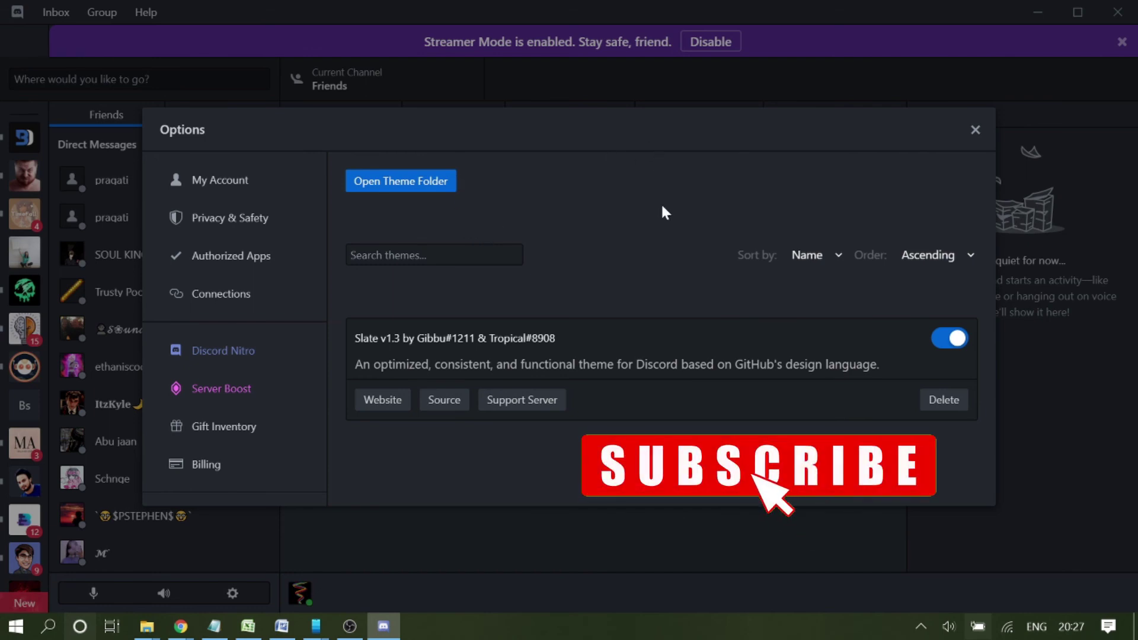
pyautogui.click(975, 130)
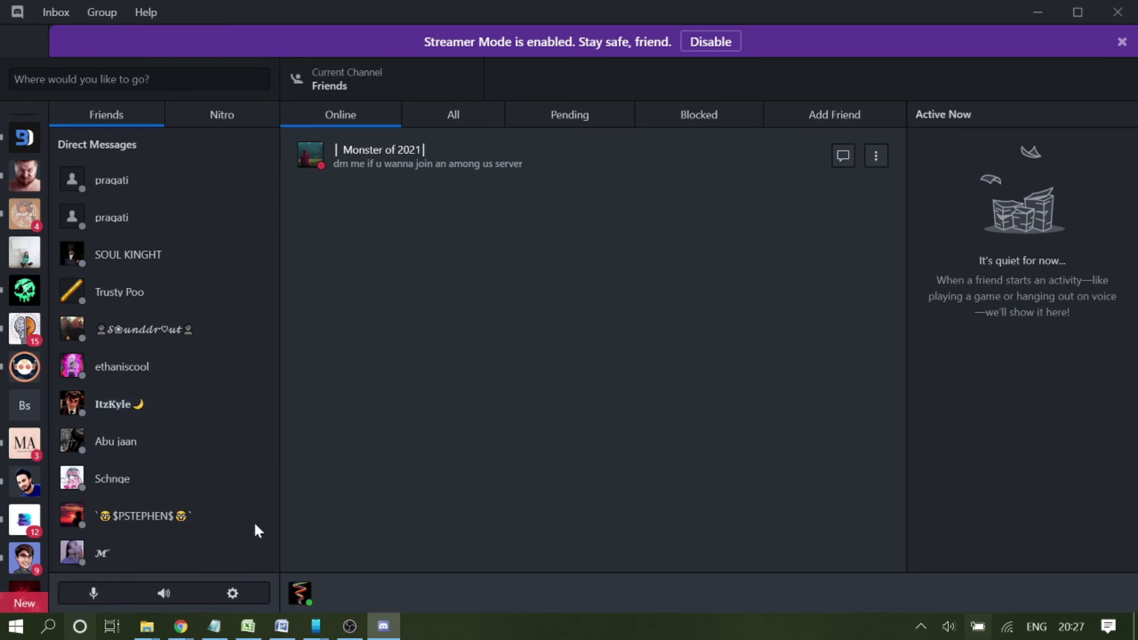
# Step: Disable Streamer Mode and look through the chat channel of the Discord Tips & Tutorials server with the new theme
pyautogui.click(723, 46)
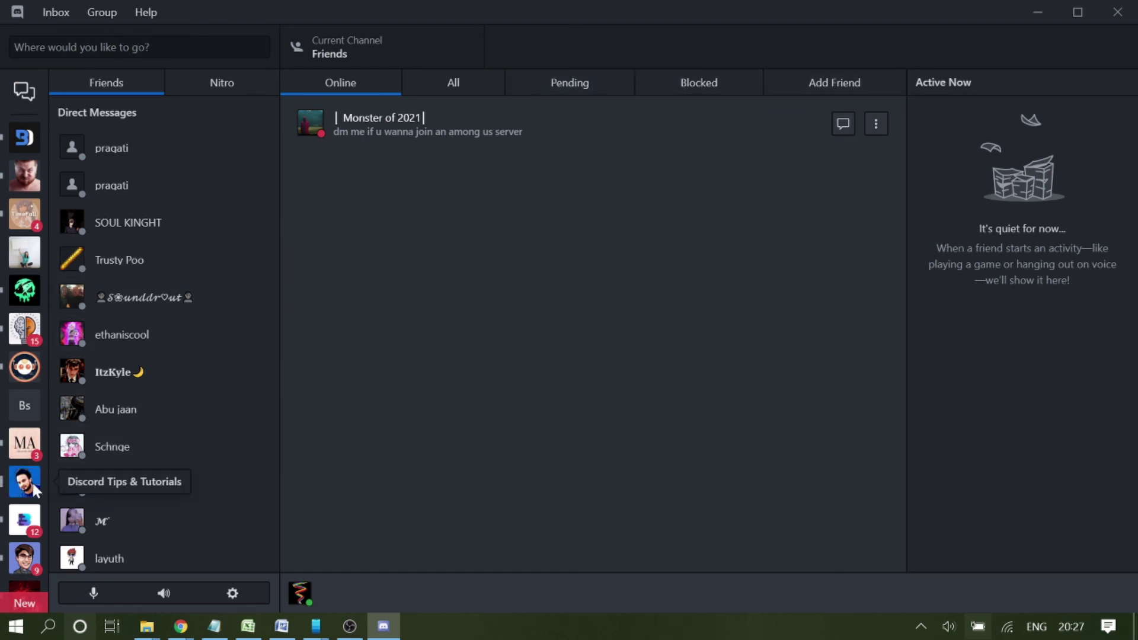
pyautogui.scroll(-3, 176, 285)
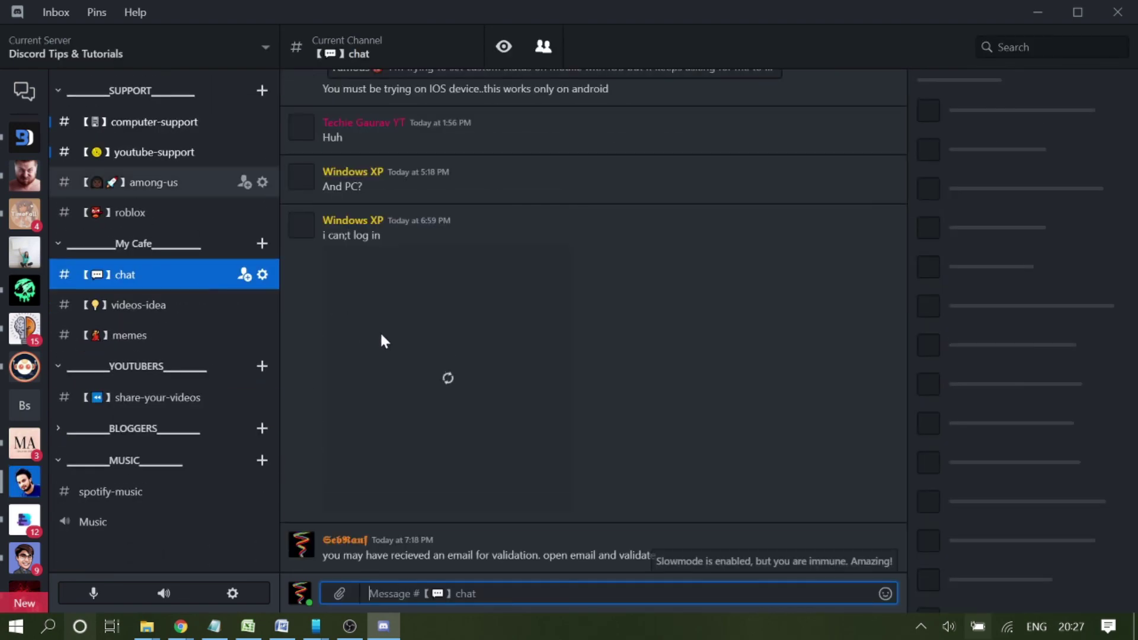
pyautogui.scroll(5, 600, 327)
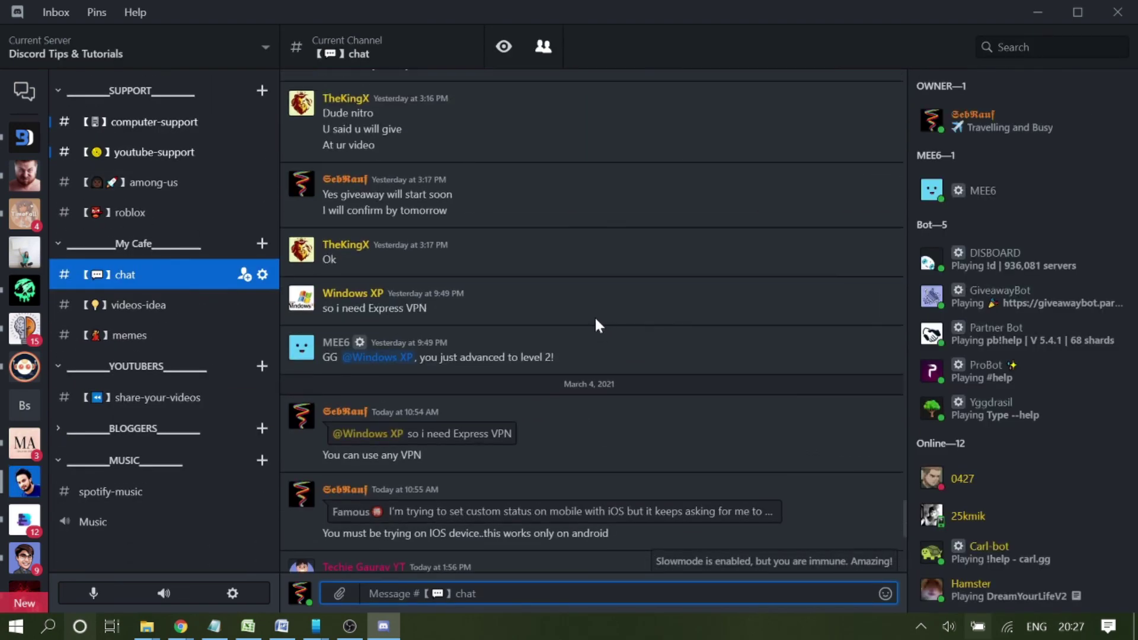
pyautogui.scroll(-1, 556, 273)
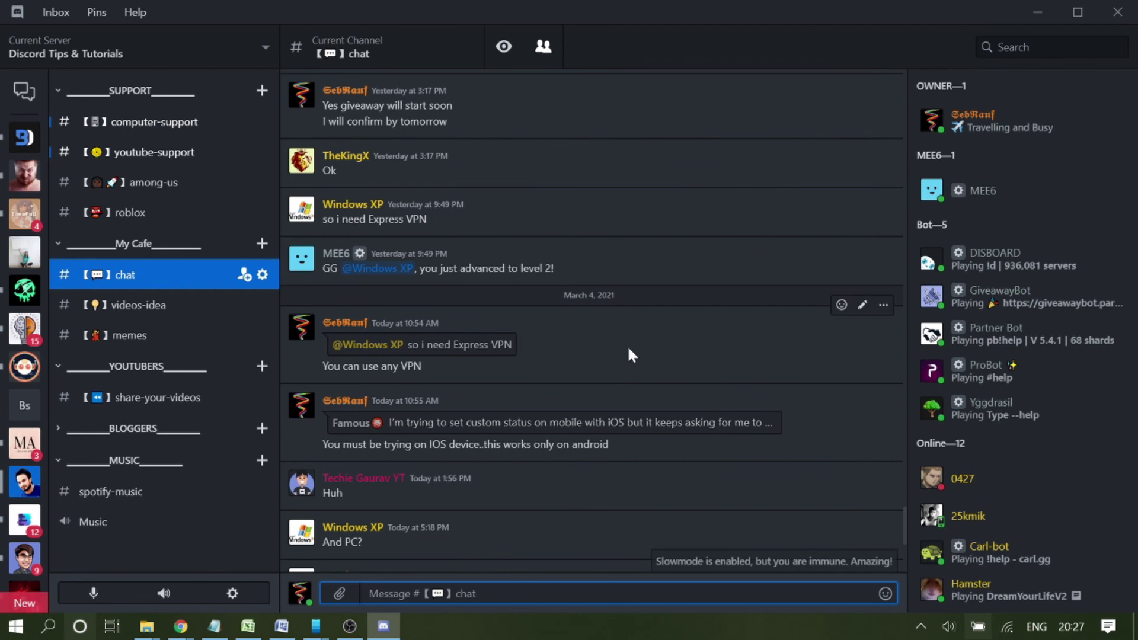